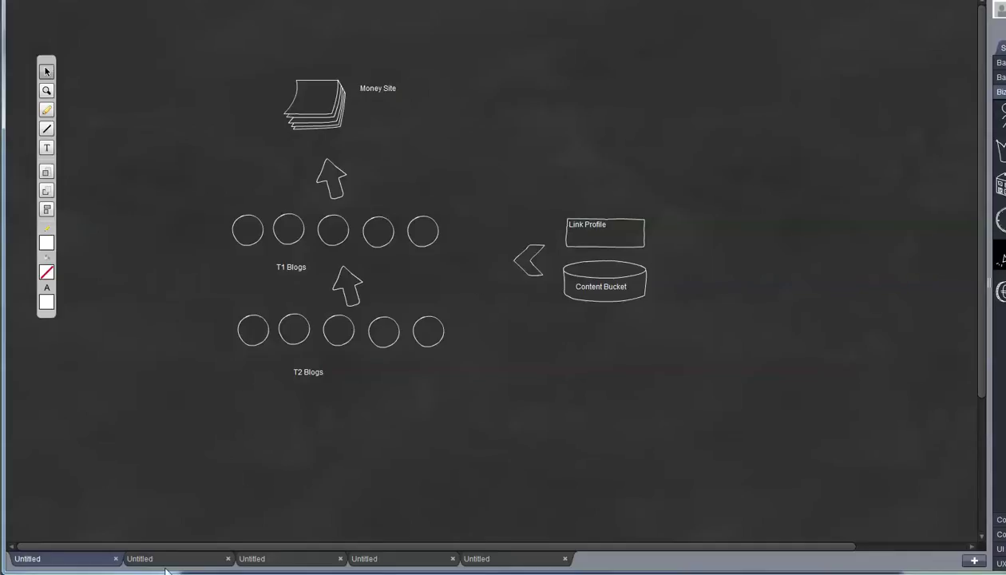
- Go through the link-building structure diagrams on the five canvases one after another
key("ctrl+Tab")
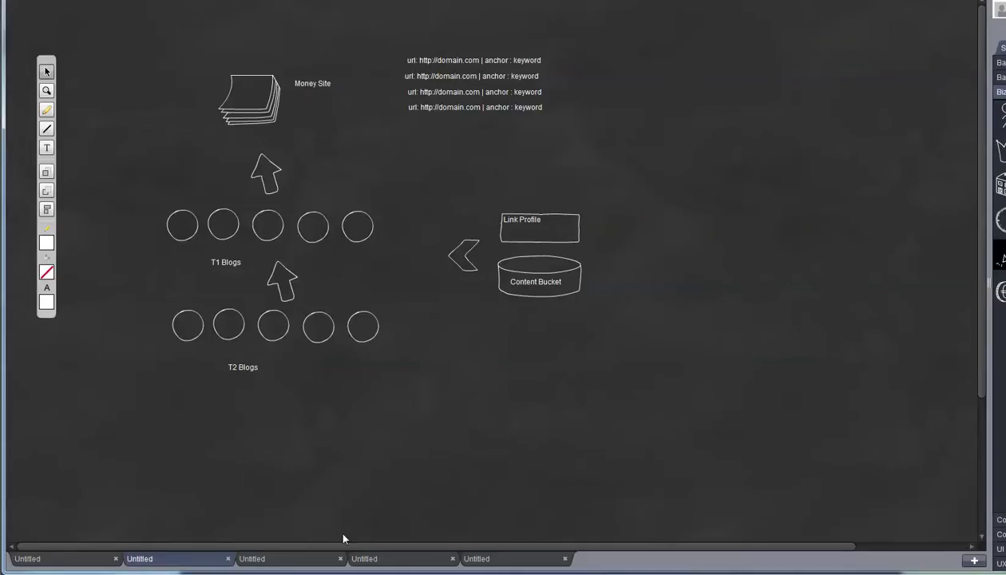
left_click(306, 558)
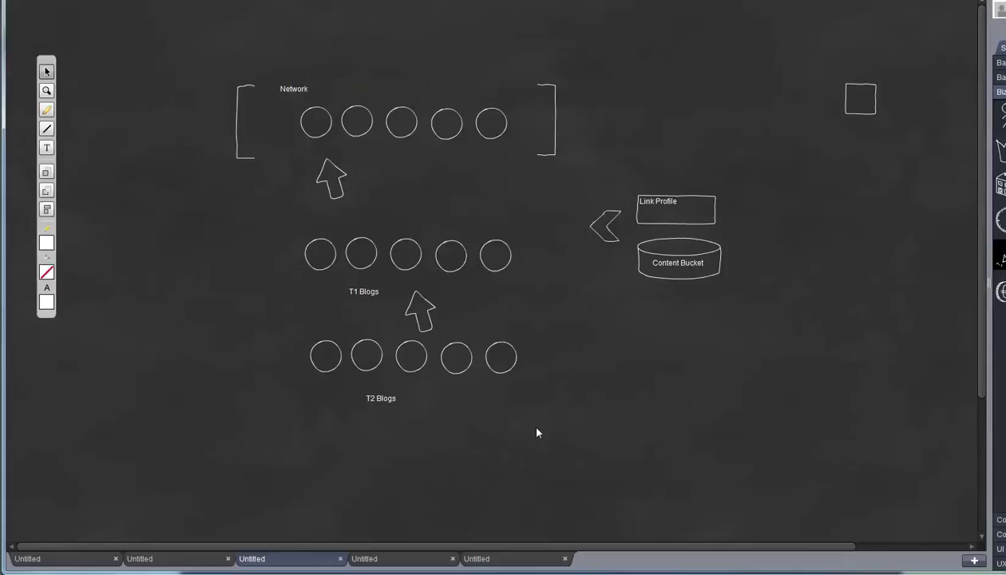
left_click(423, 564)
left_click(792, 303)
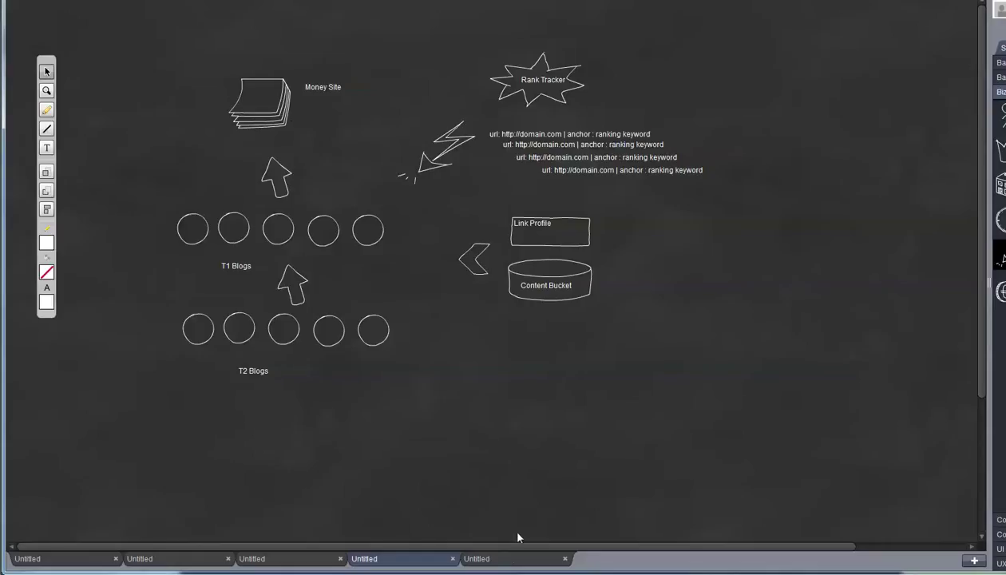
left_click(511, 558)
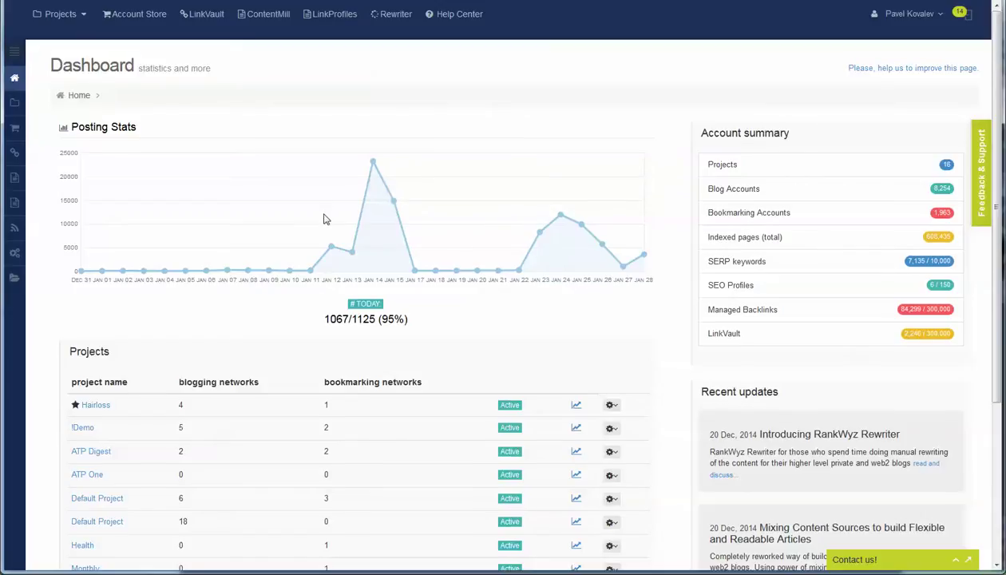
- Open the TSN Digest project in RankWyz and review its website, competitors and tiered blog networks
scroll(323, 216, "down", 3)
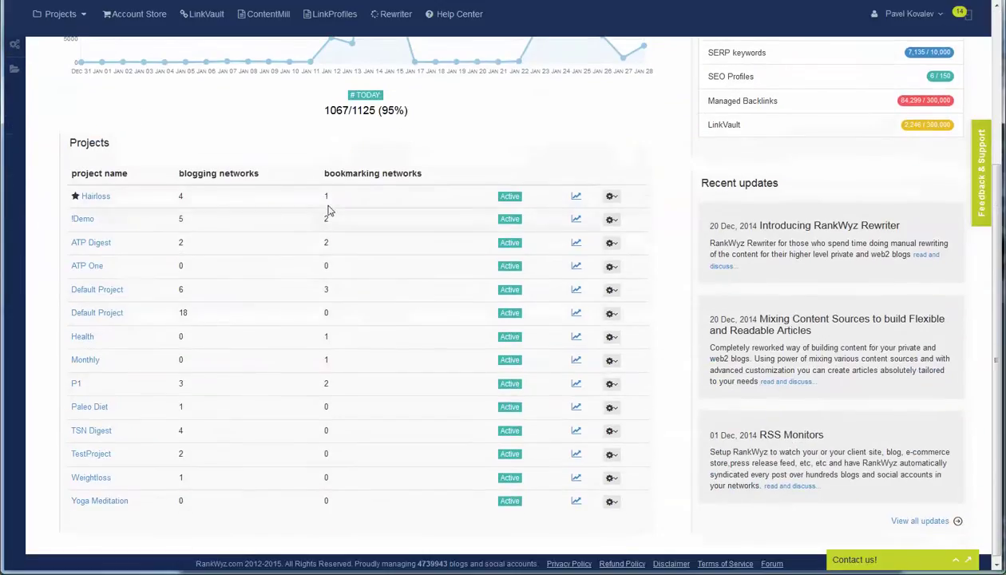
left_click(107, 431)
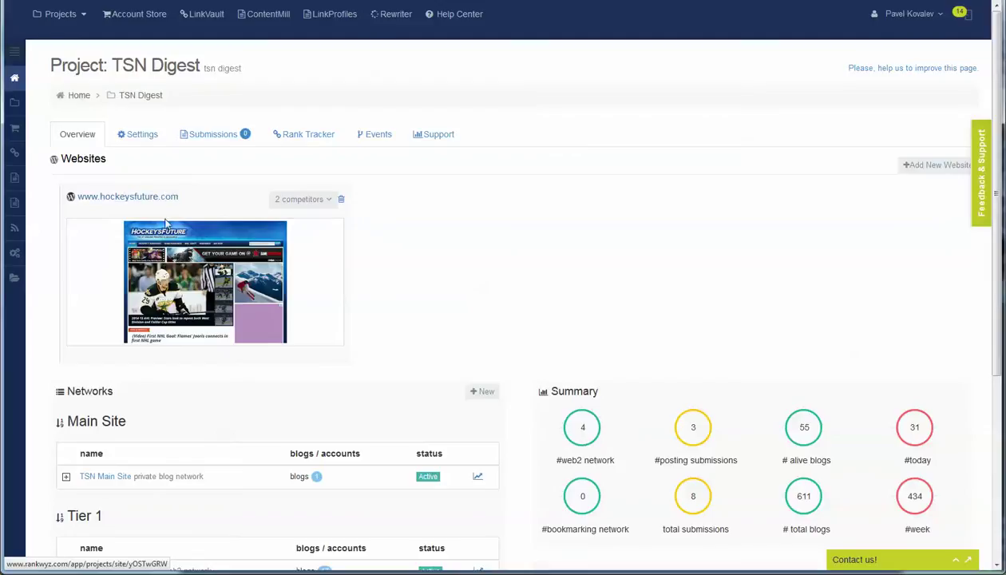
scroll(238, 281, "down", 3)
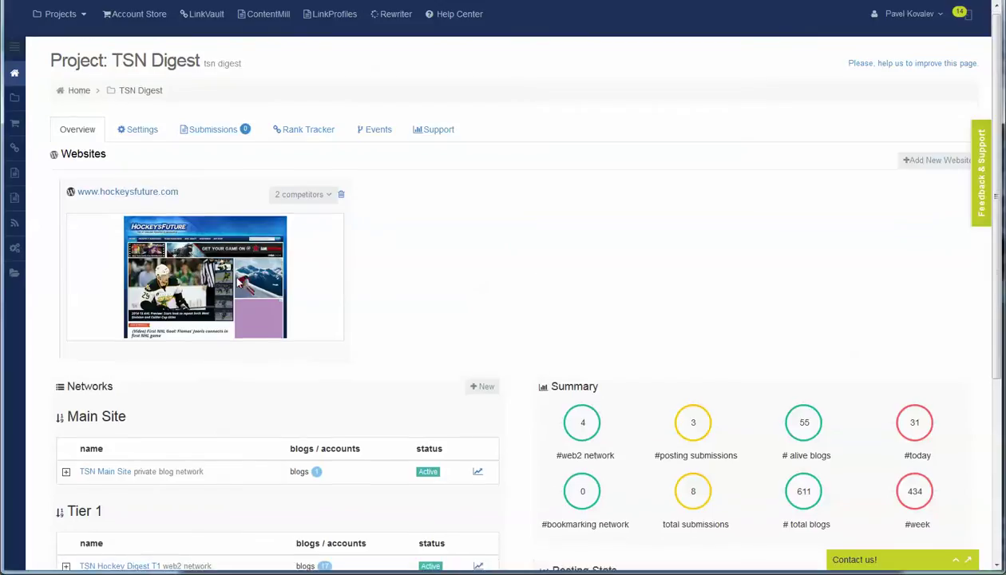
scroll(238, 281, "up", 1)
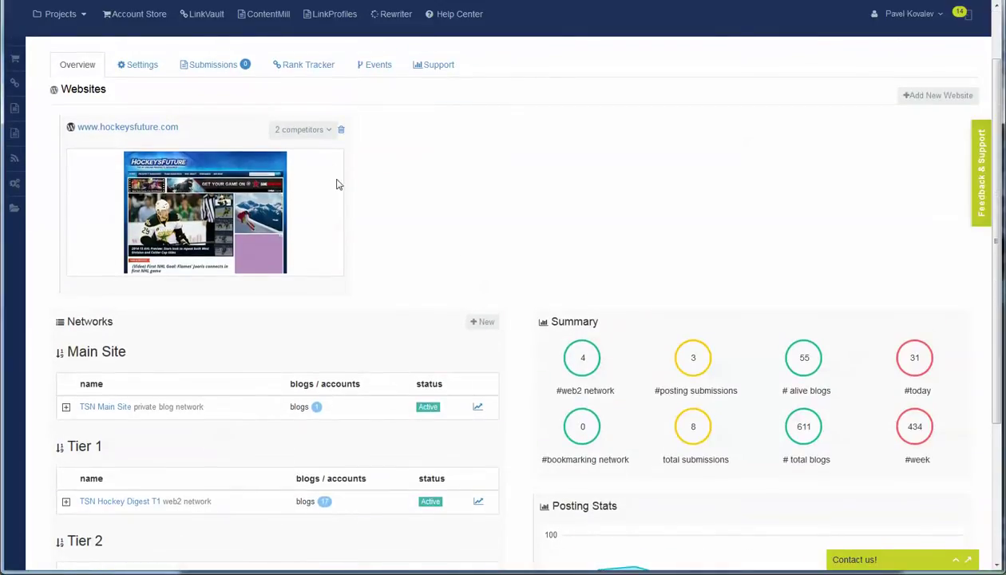
left_click(300, 129)
left_click(116, 232)
scroll(353, 249, "down", 3)
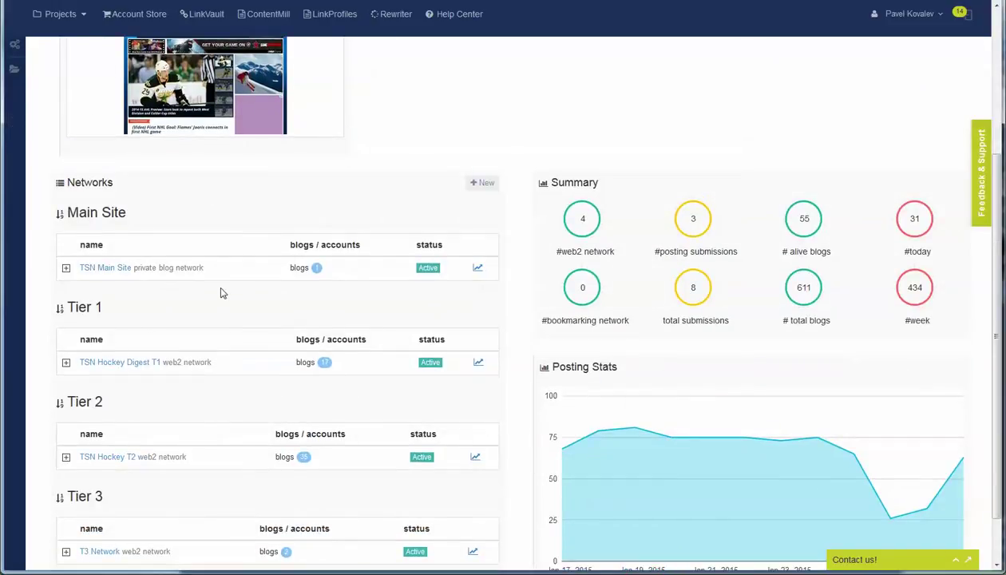
scroll(196, 260, "down", 1)
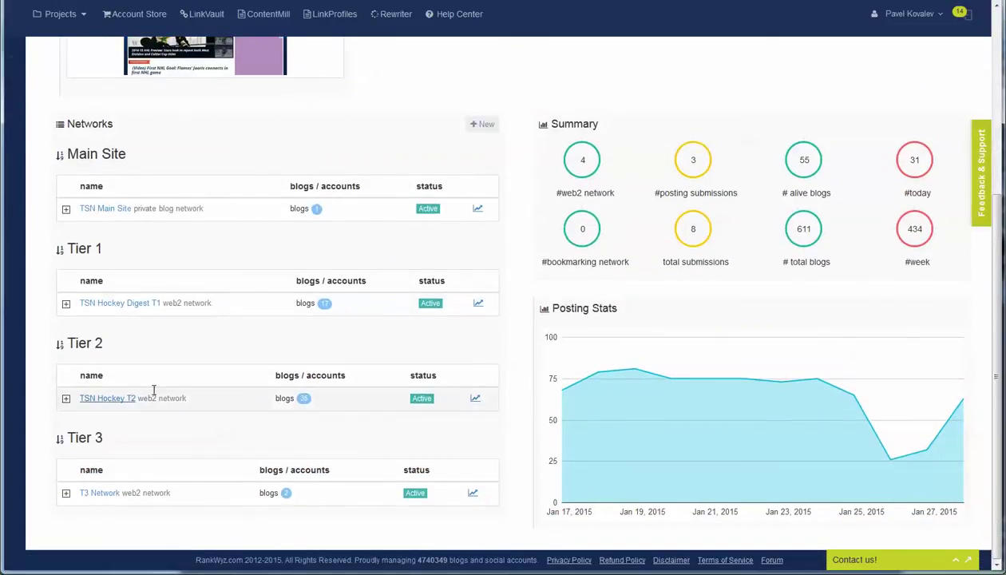
scroll(266, 179, "up", 3)
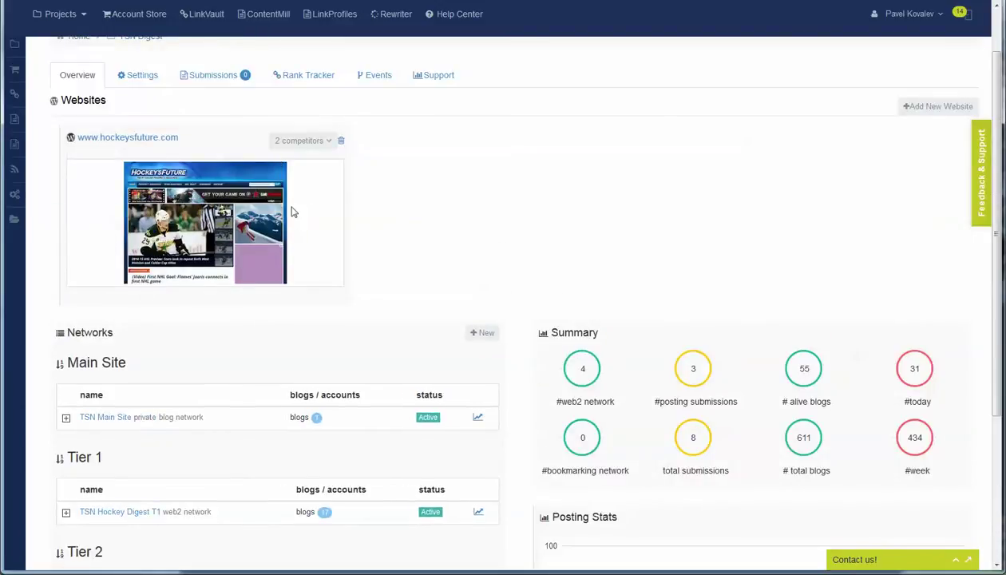
left_click(326, 77)
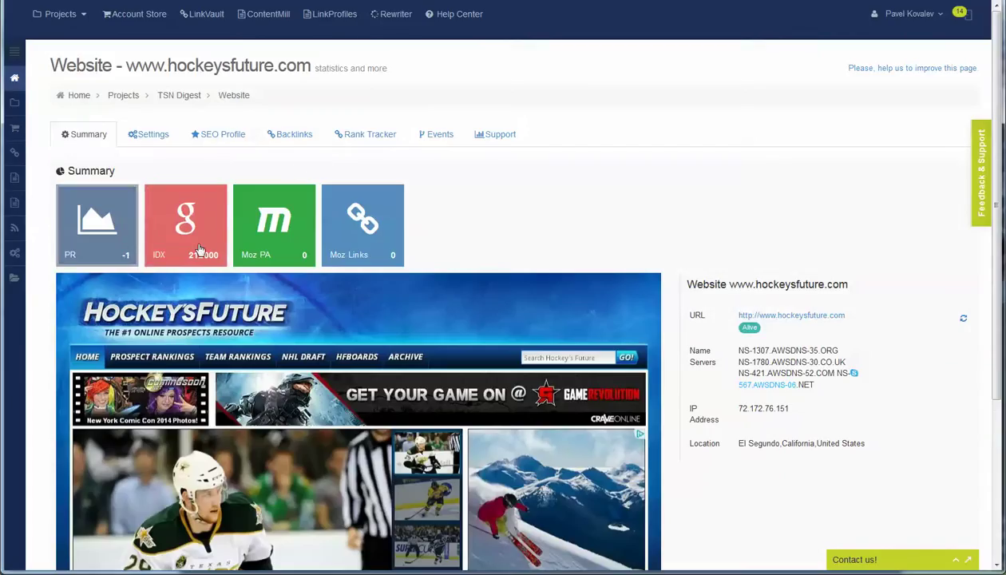
left_click(356, 134)
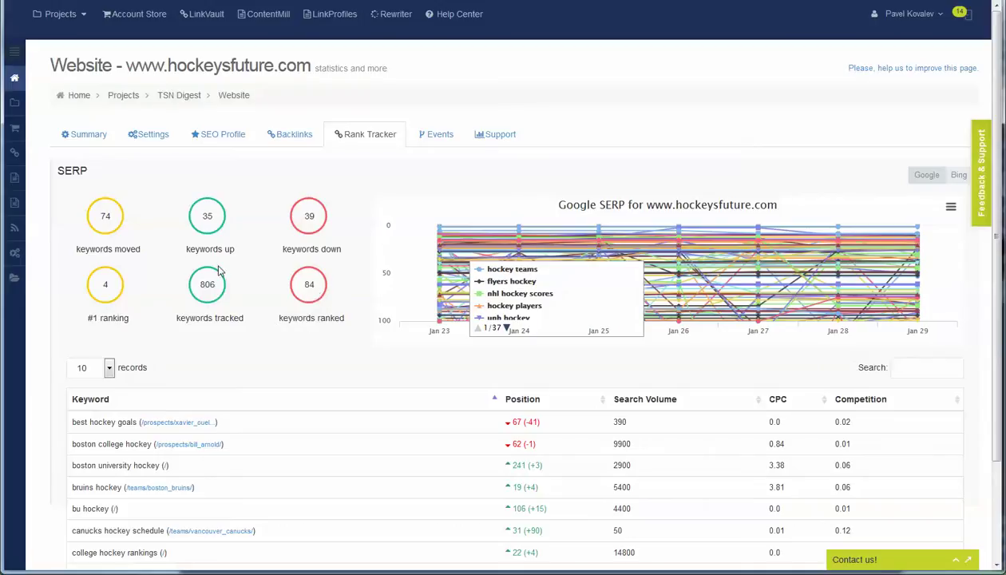
scroll(309, 282, "down", 3)
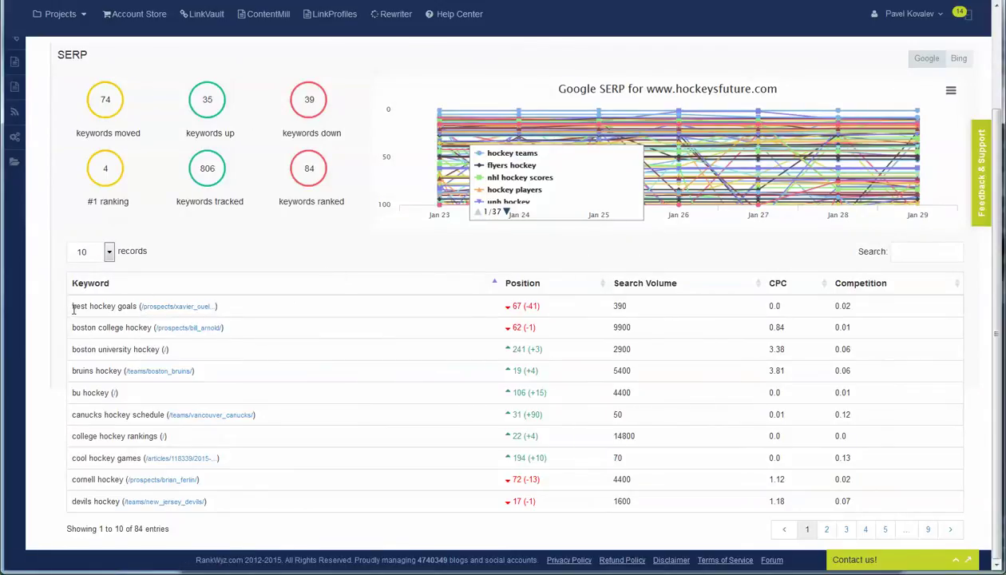
left_click_drag(73, 306, 136, 304)
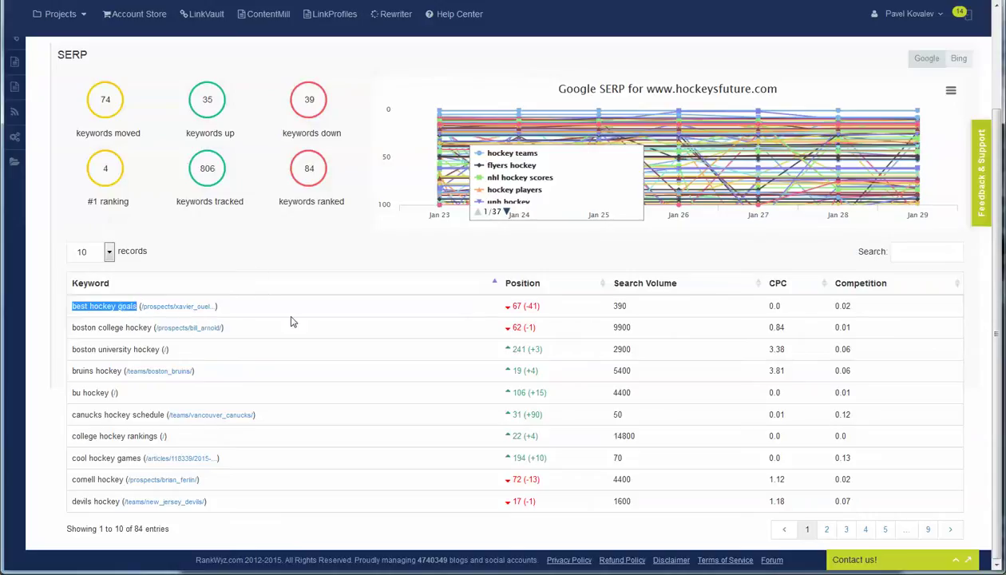
scroll(234, 366, "up", 3)
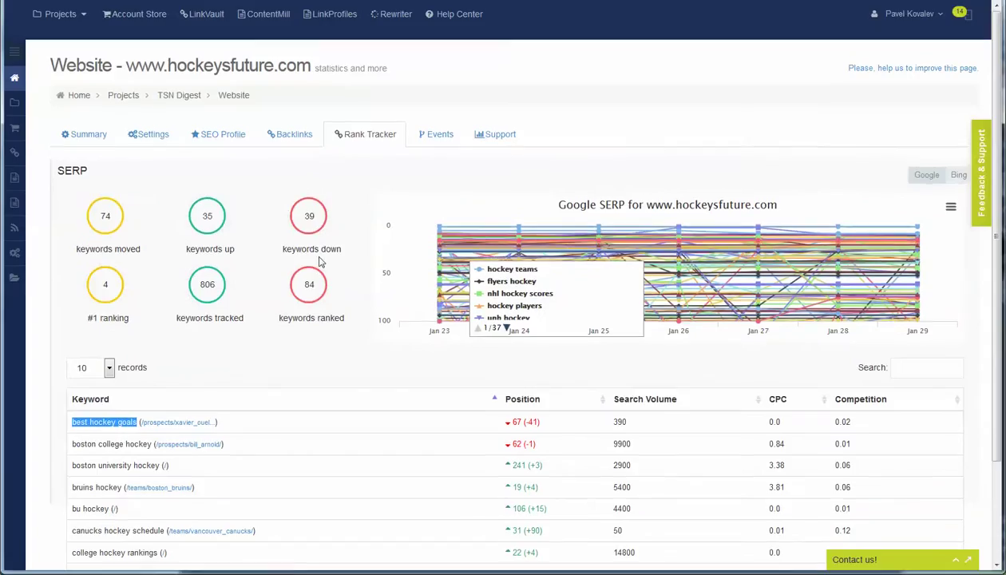
- Start a new DataPipe of type SERP Monitor in the website's settings and enable its SERP Position condition
left_click(204, 157)
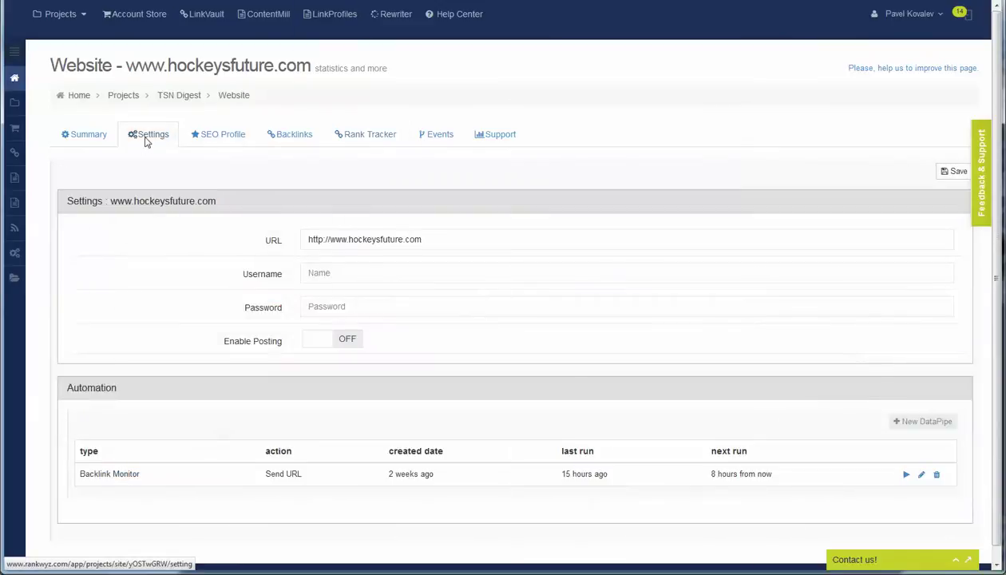
scroll(88, 351, "down", 1)
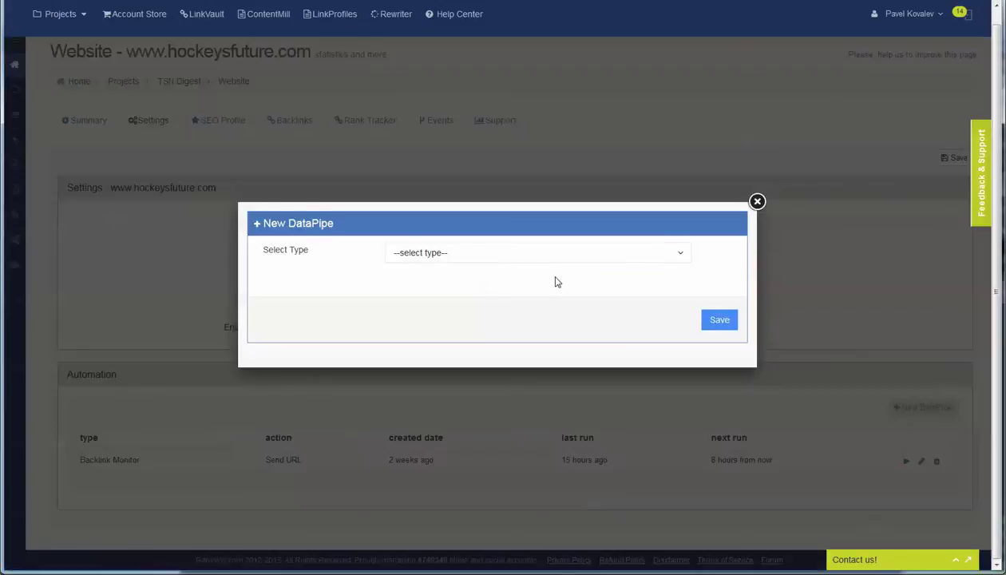
left_click(486, 258)
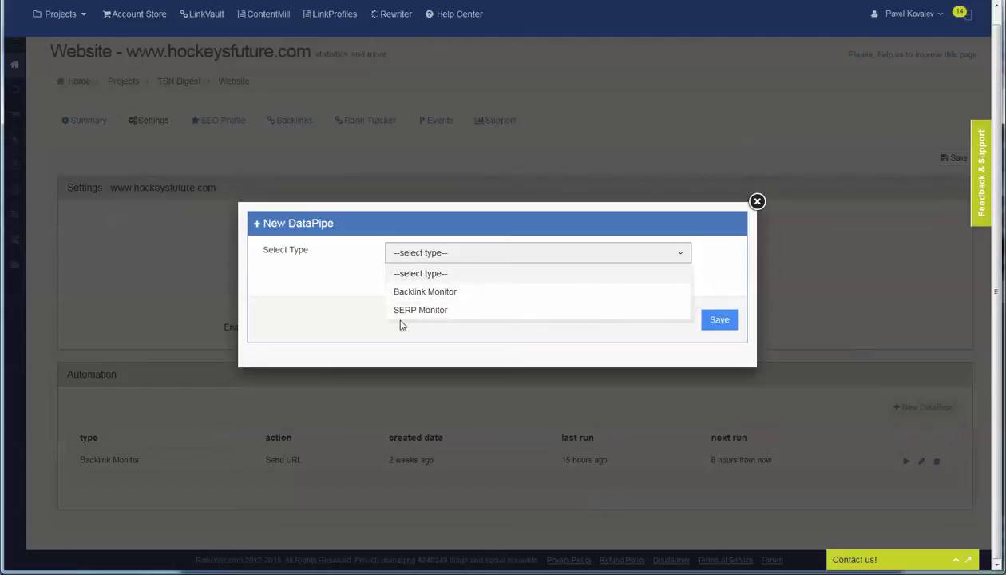
left_click(450, 311)
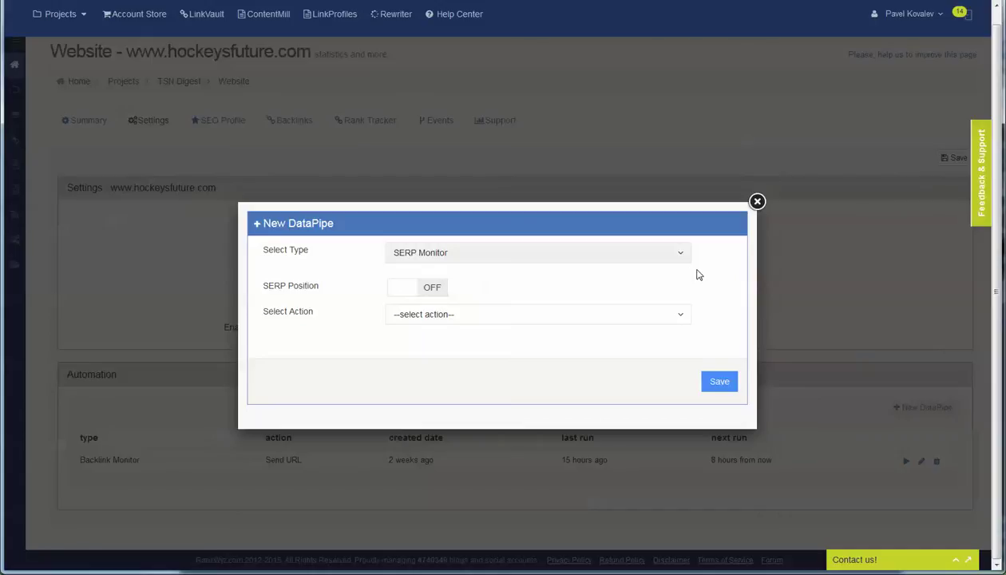
left_click(400, 292)
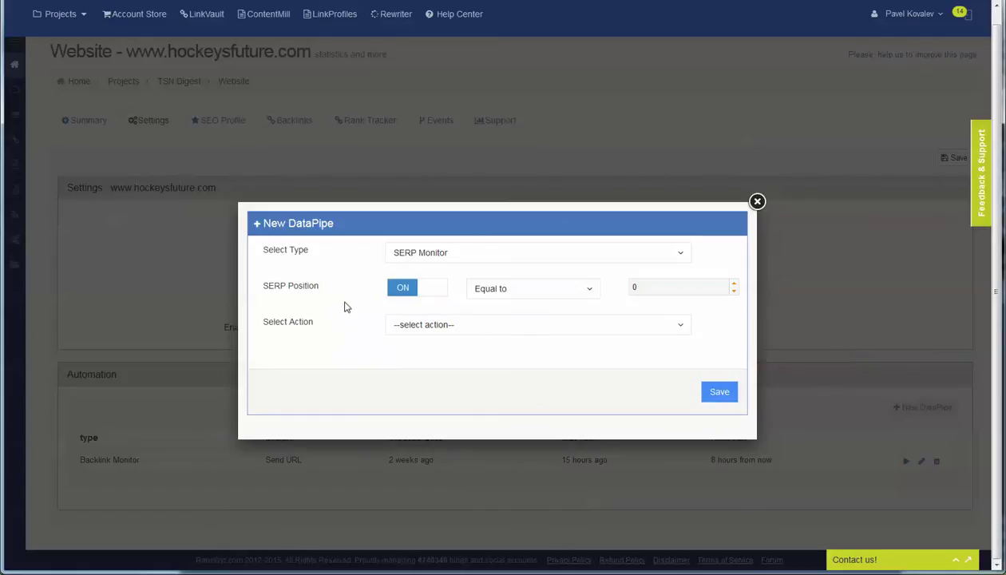
- Try a SERP position condition of Equal to 1
left_click(585, 292)
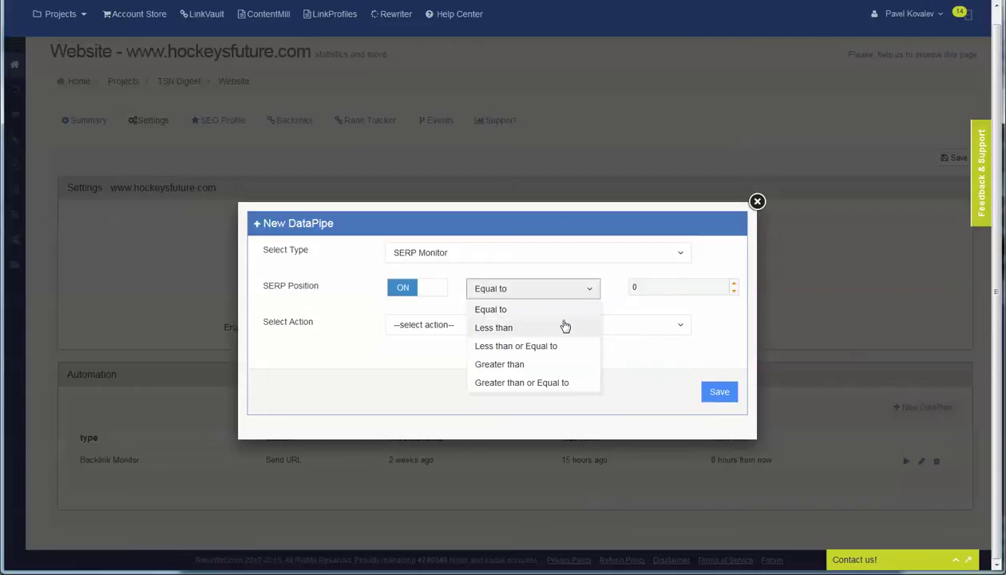
left_click(561, 316)
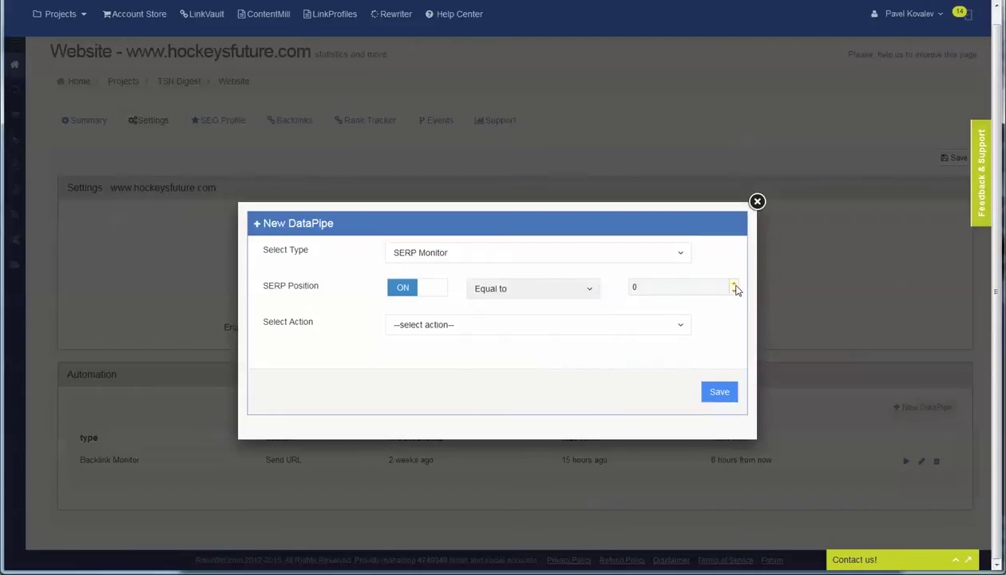
left_click(733, 284)
- Try a SERP position condition of Greater than 200
left_click(595, 294)
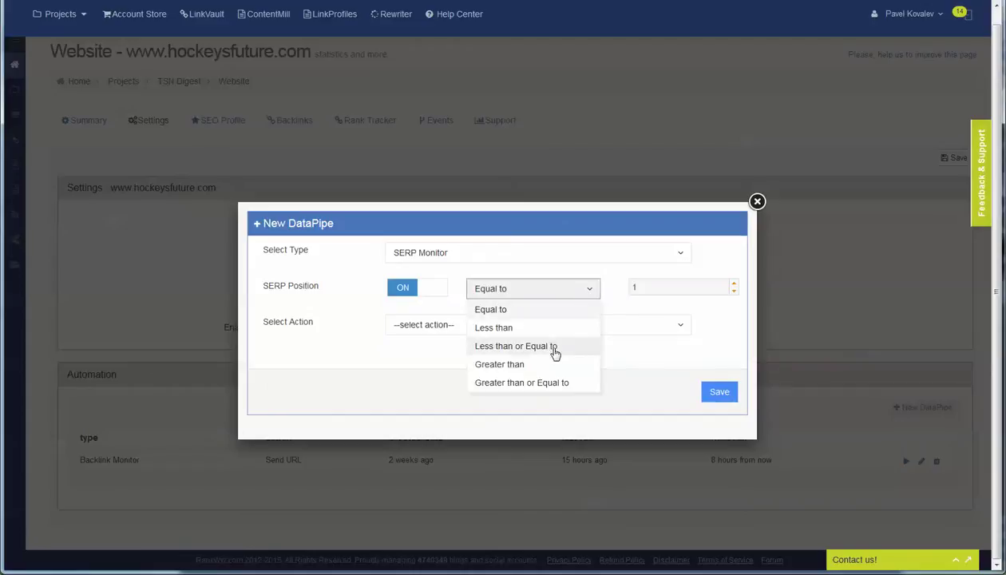
left_click(553, 366)
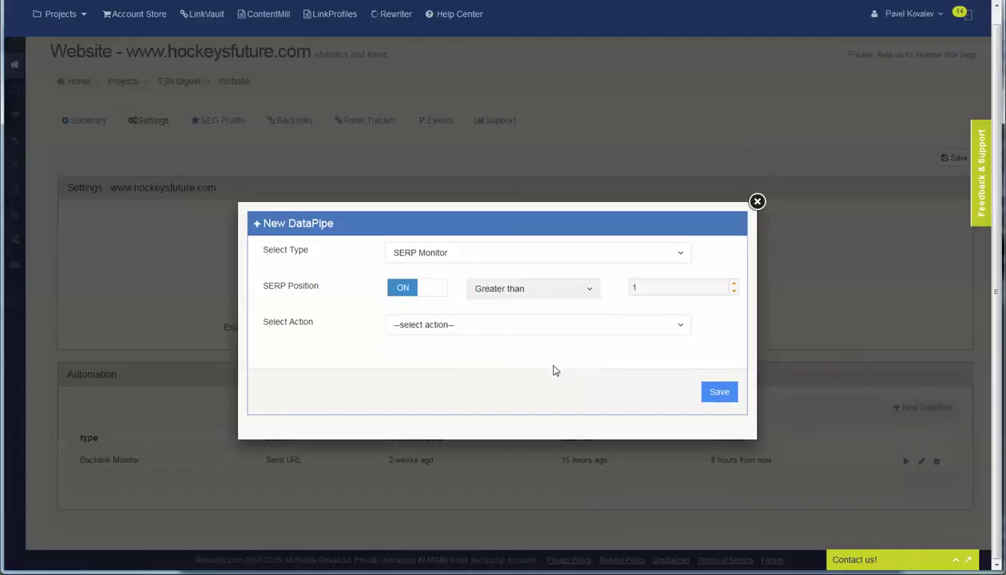
left_click(733, 291)
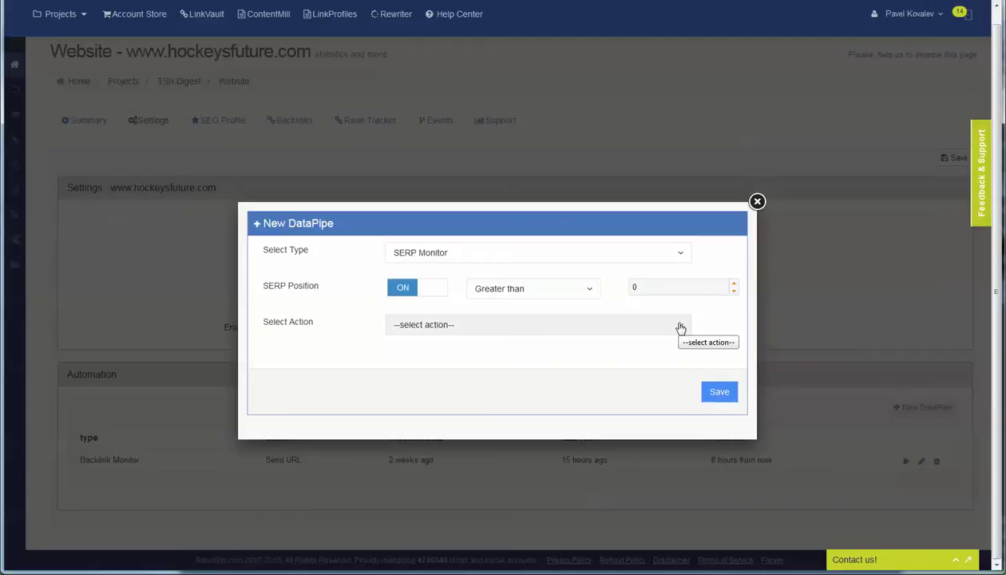
left_click(596, 294)
left_click(596, 296)
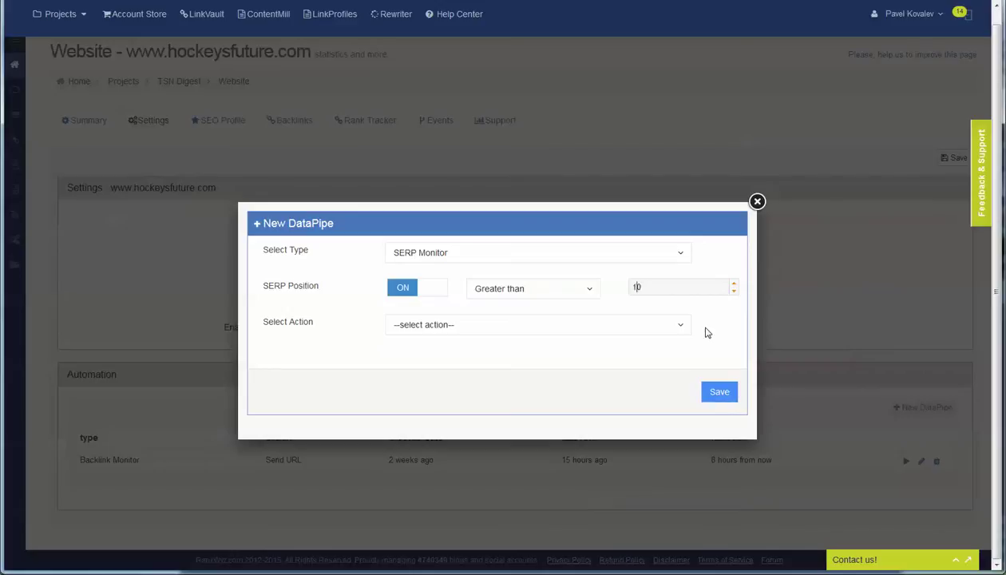
type("00")
left_click_drag(637, 289, 558, 283)
left_click(707, 320)
left_click_drag(639, 291, 636, 290)
- Set the SERP position condition to Less than or Equal to 20
left_click(587, 292)
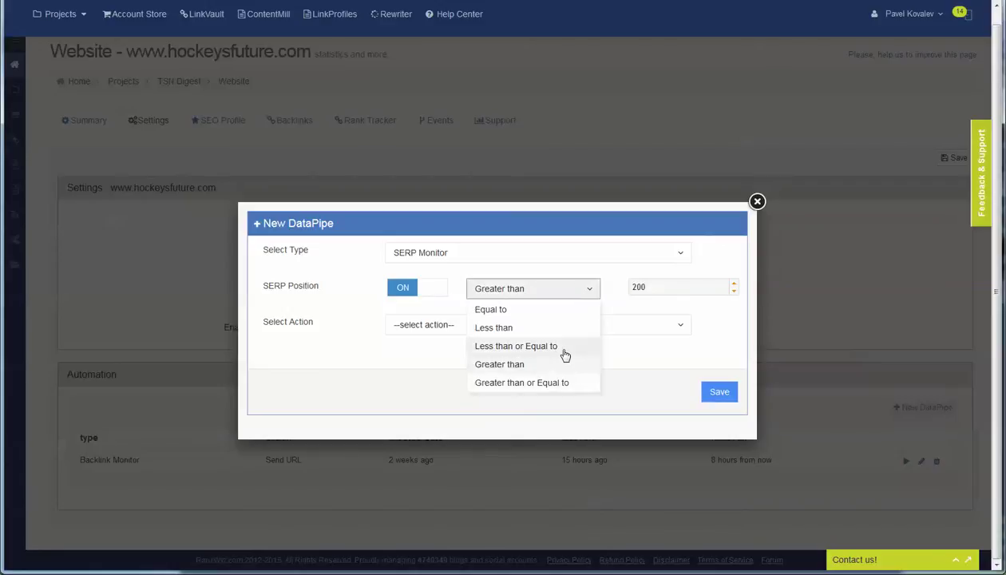
left_click(563, 348)
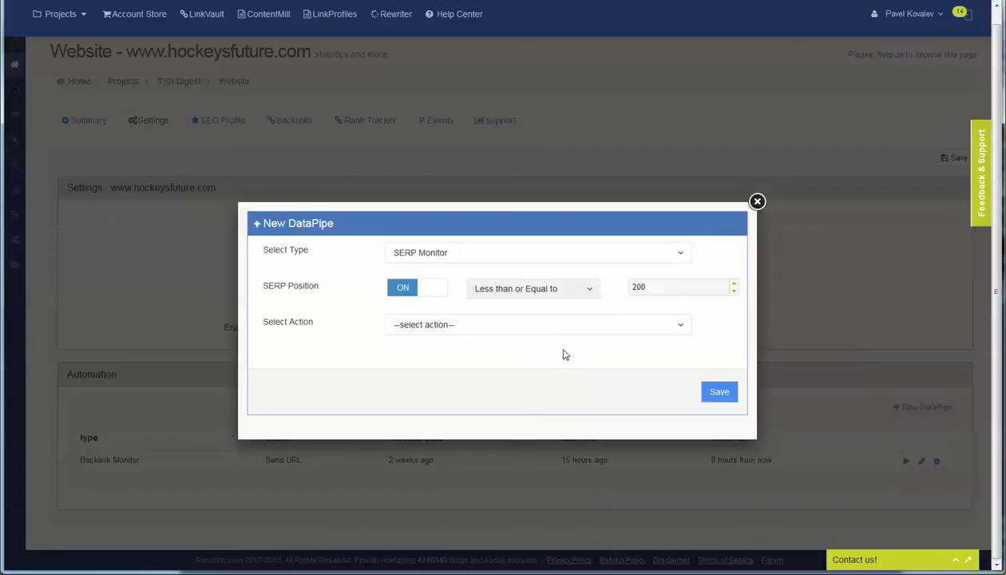
left_click(638, 288)
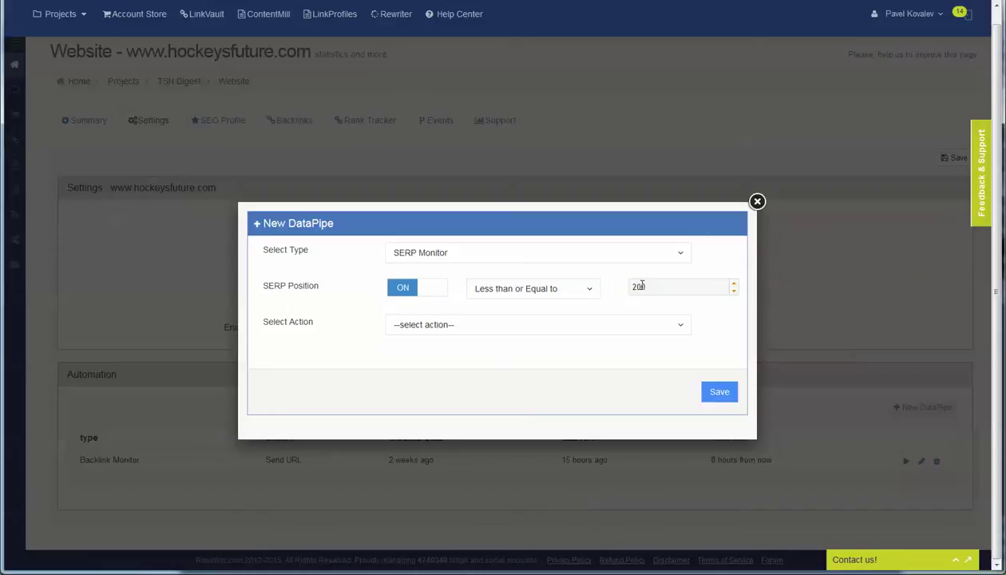
left_click_drag(642, 285, 607, 279)
type("2")
- Set the DataPipe action to Send URL + Anchor and look through the submissions available for bookmarking
left_click(537, 332)
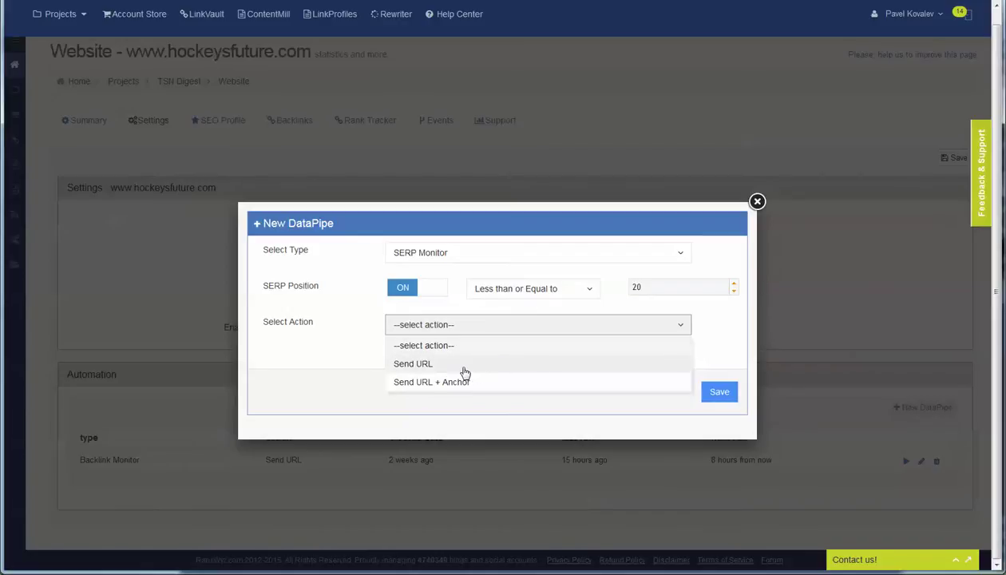
left_click(508, 382)
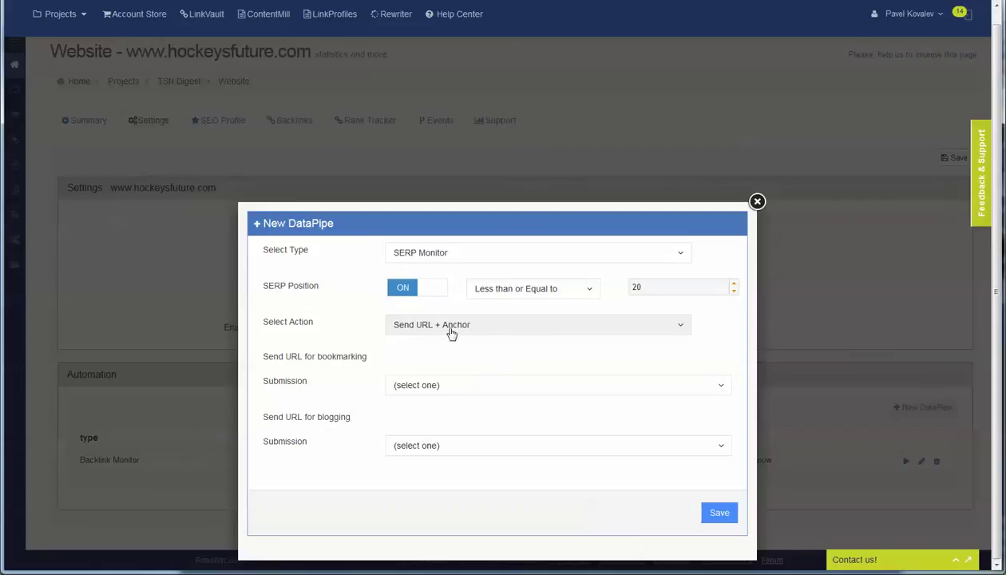
left_click(465, 391)
scroll(491, 314, "down", 2)
scroll(492, 314, "up", 2)
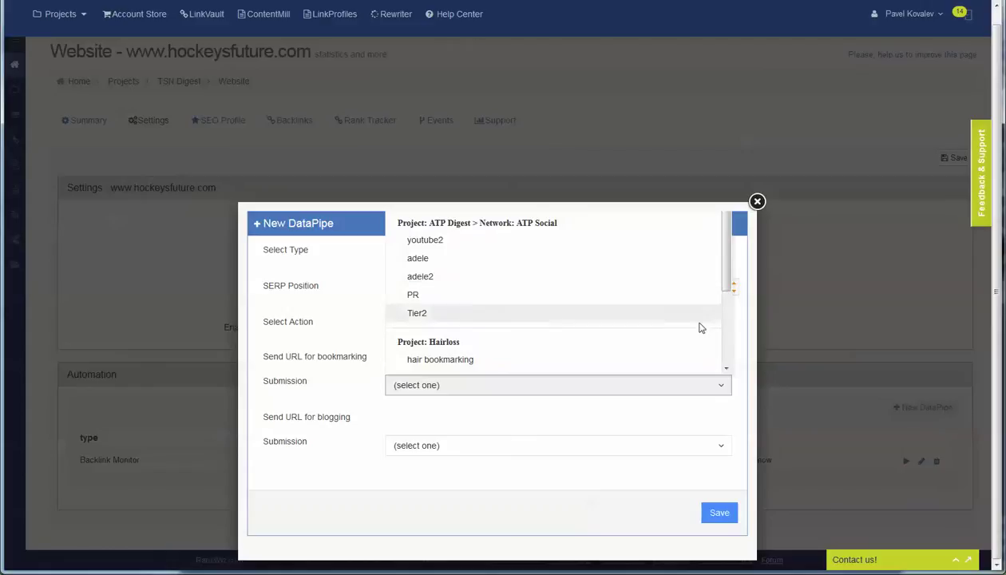
left_click(742, 359)
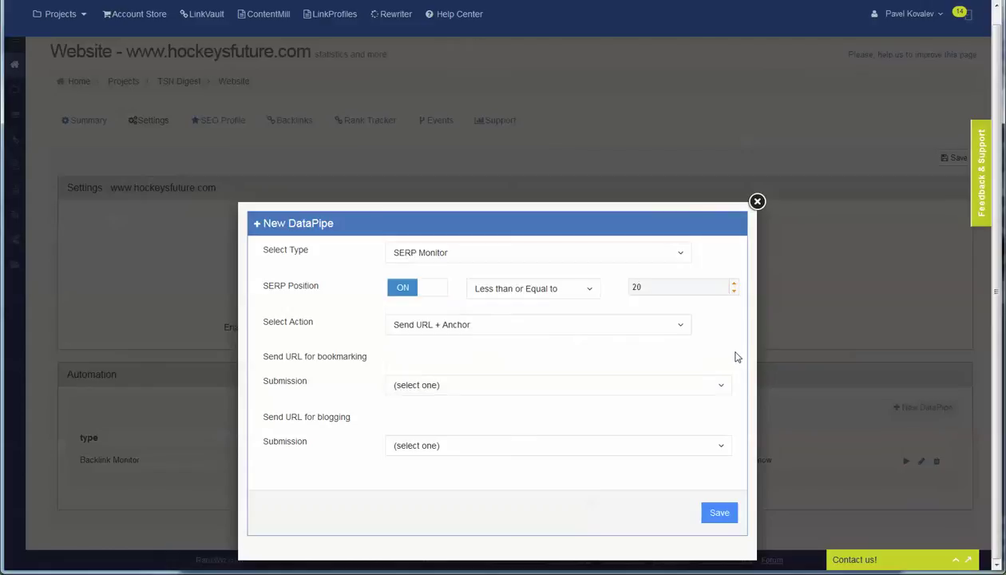
- Try the Send URL action for the DataPipe and switch it back to Send URL + Anchor
left_click(491, 328)
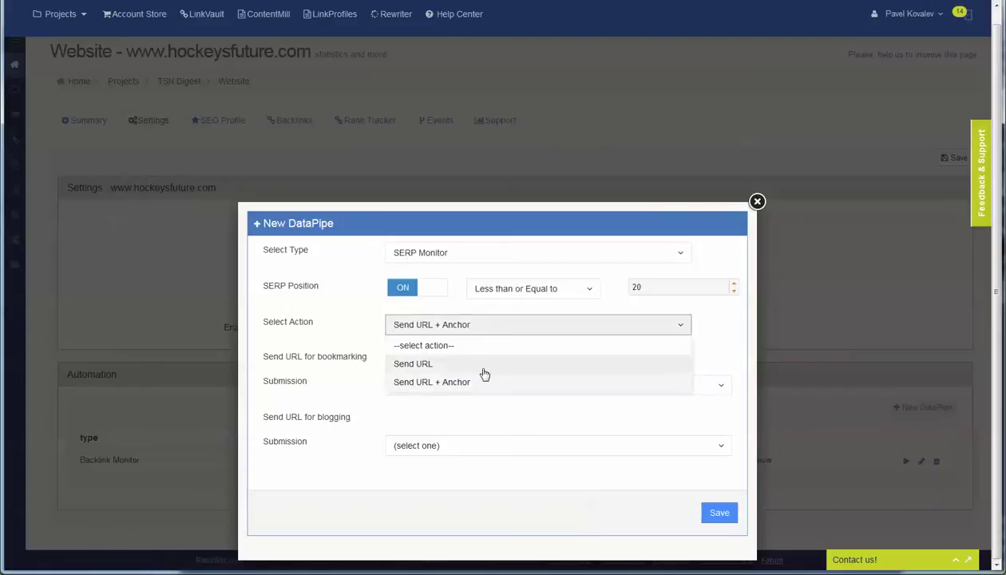
left_click(425, 367)
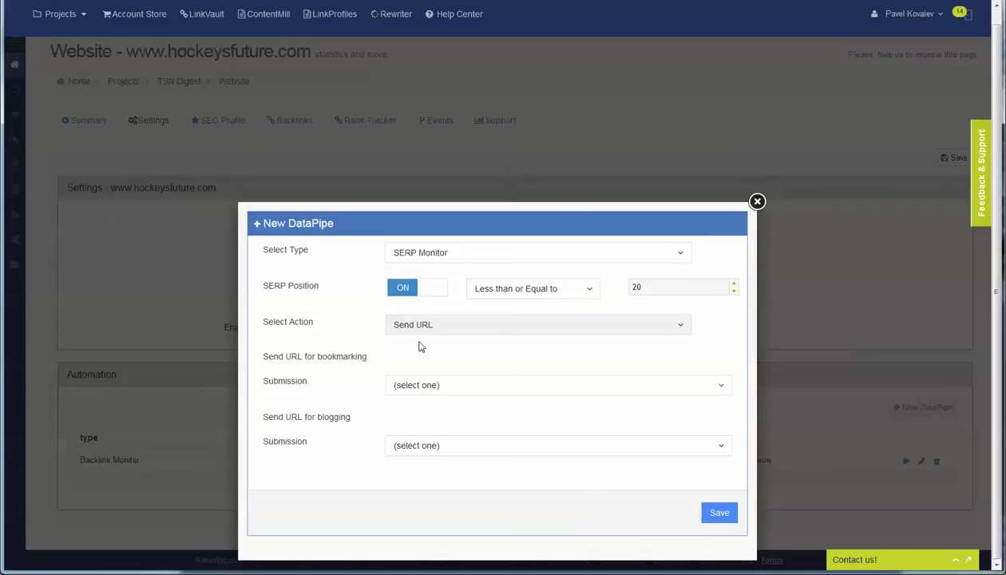
left_click(550, 326)
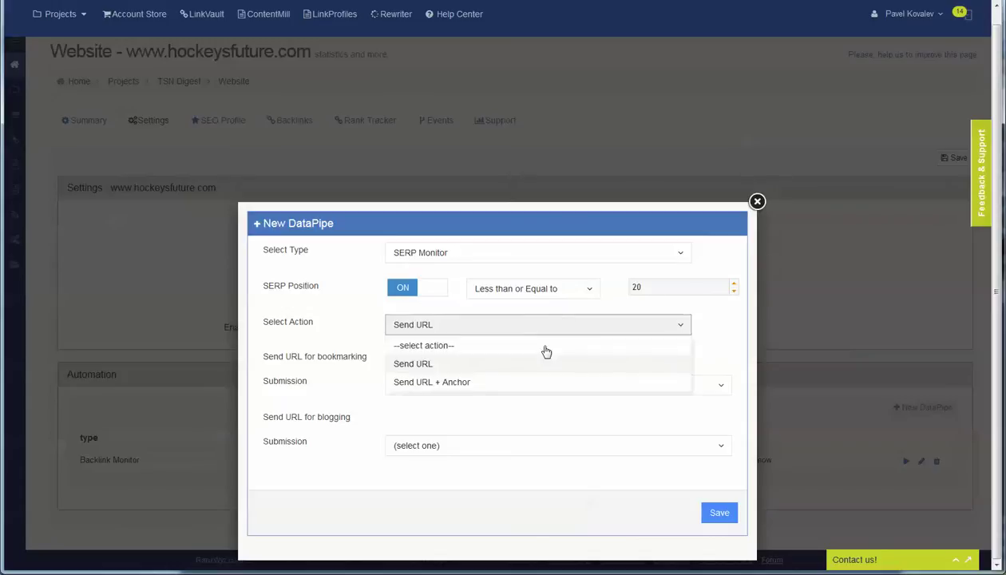
left_click(527, 383)
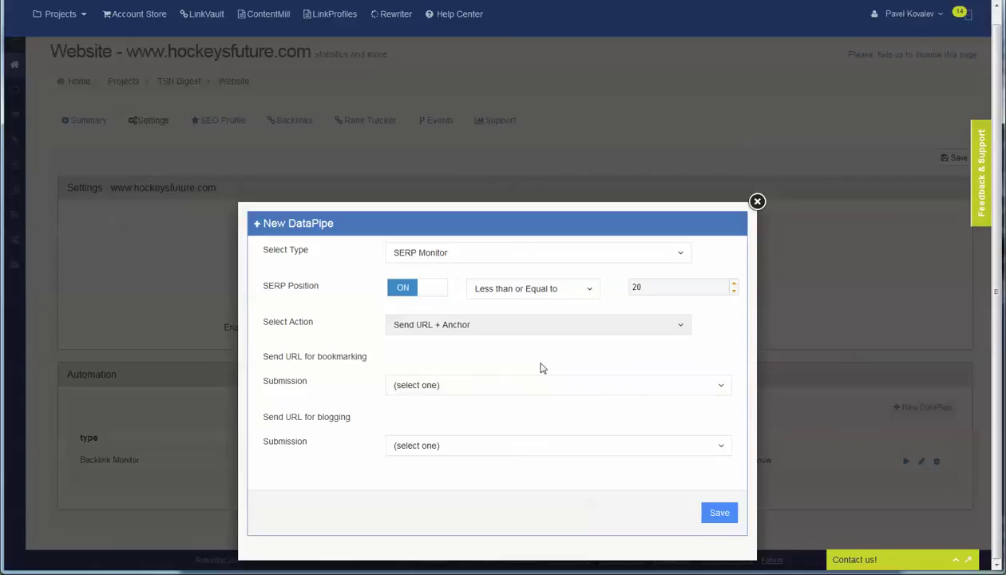
- Check the submissions available for blogging and save the SERP Monitor DataPipe
left_click(459, 445)
left_click(459, 446)
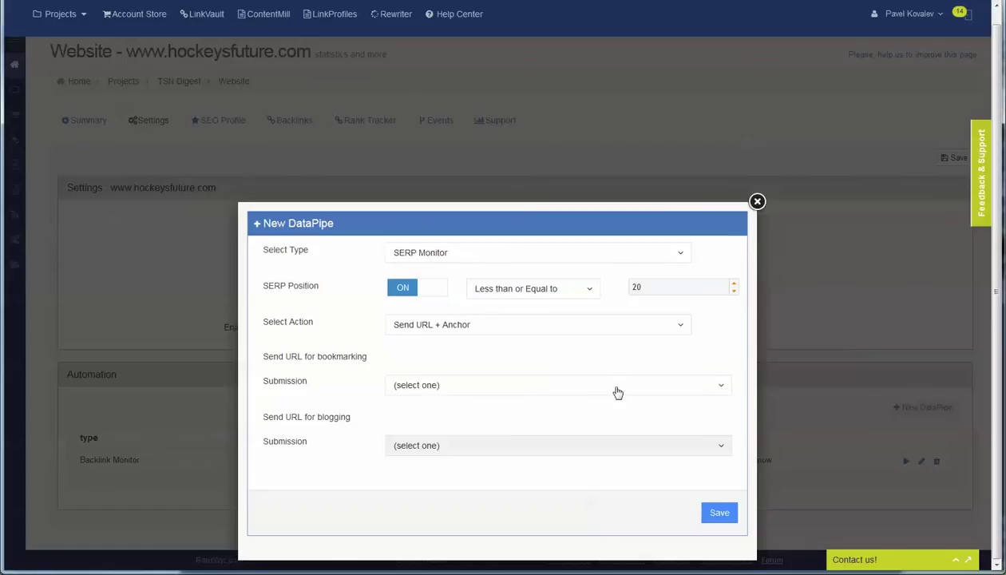
left_click(706, 509)
- Open the Hairloss project and review its networks in Tier 1, Tier 2 and Tier 3
left_click(391, 14)
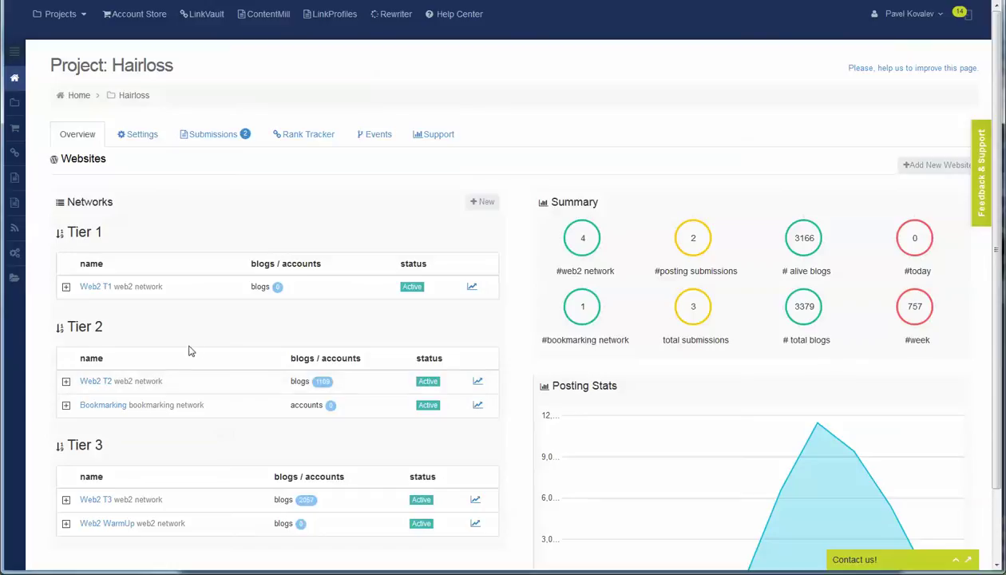
scroll(136, 387, "down", 1)
scroll(136, 388, "down", 1)
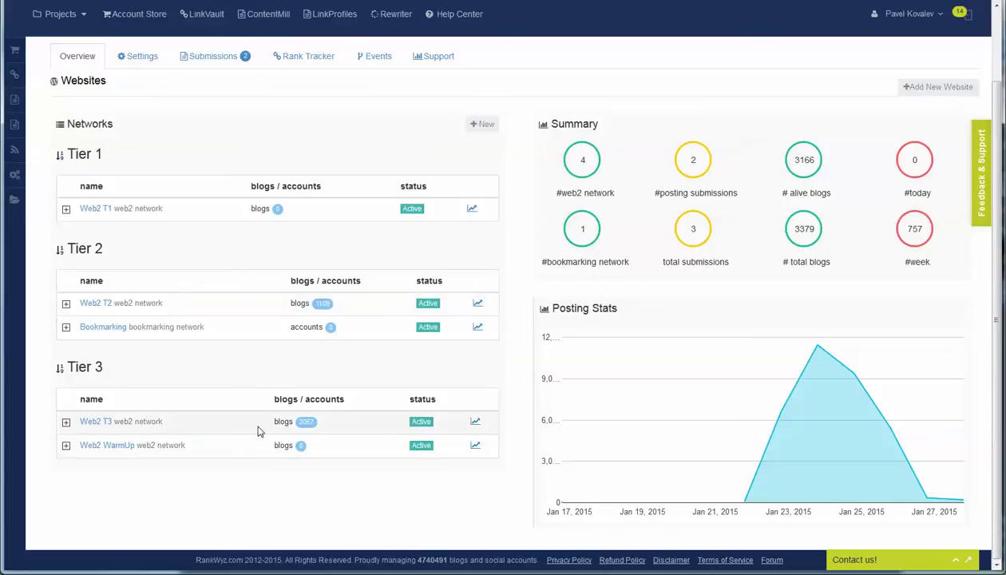
scroll(265, 415, "up", 2)
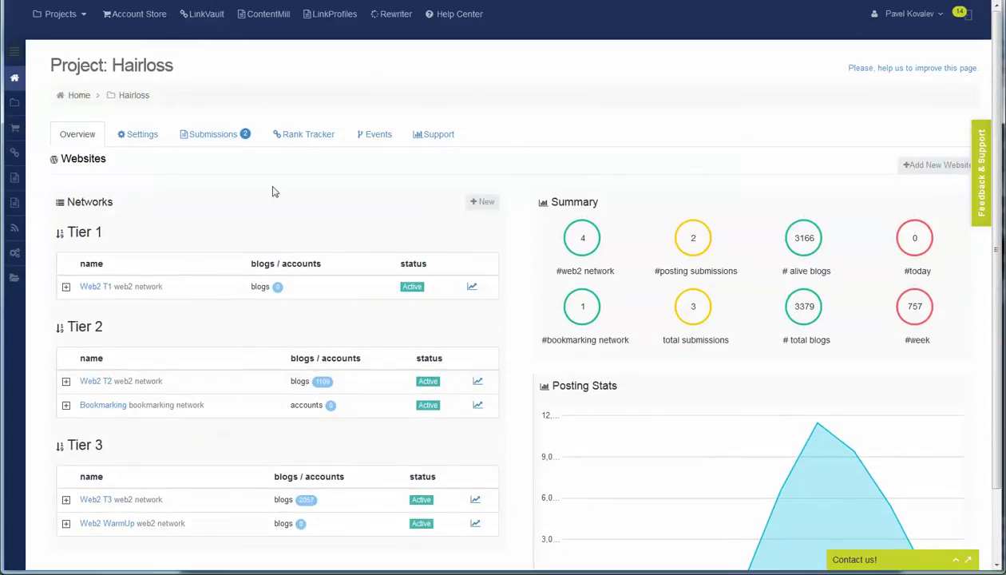
- Open the project's Rank Tracker and view the Google SERP details for the keyword "can stress cause hair loss"
left_click(305, 137)
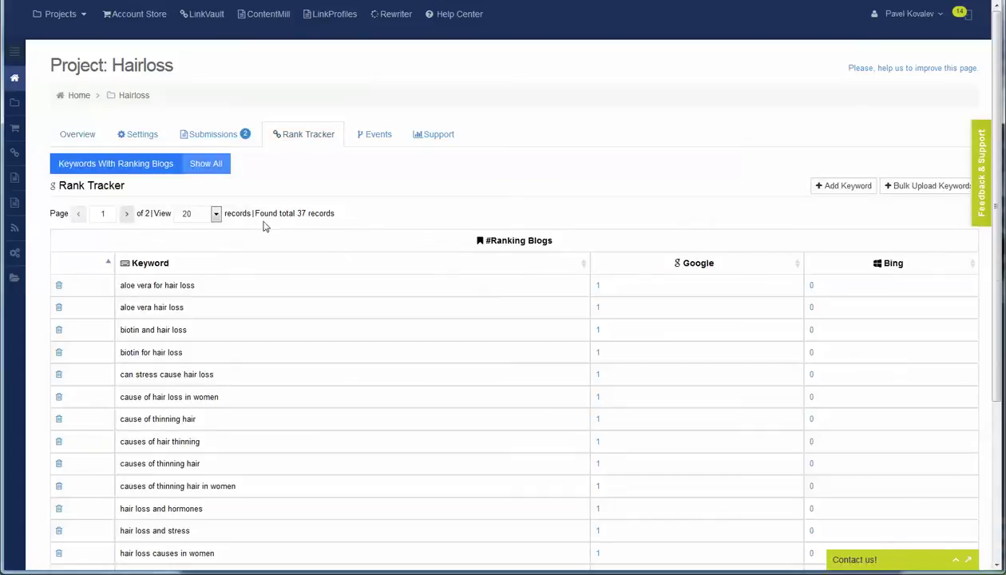
scroll(352, 236, "down", 3)
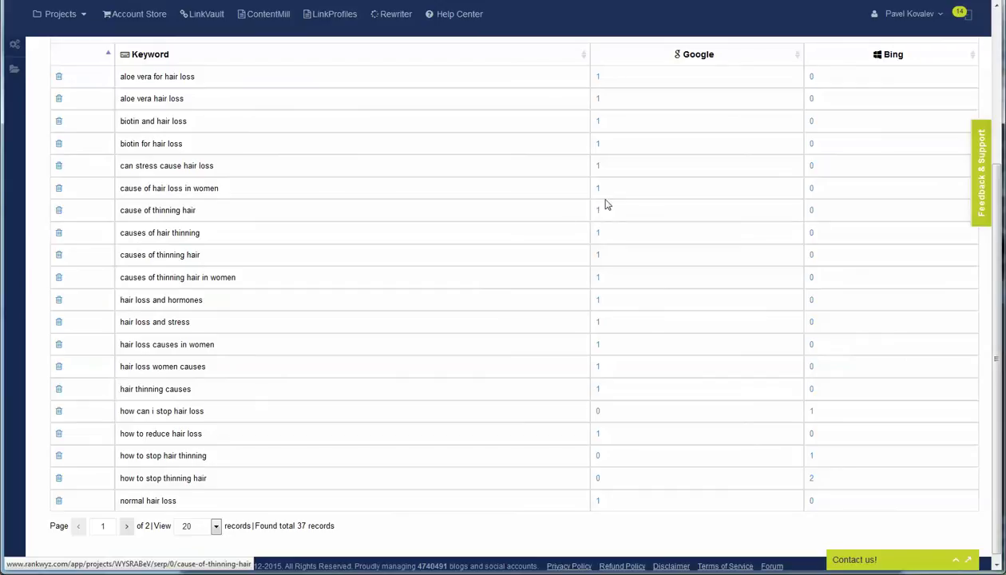
left_click(598, 279)
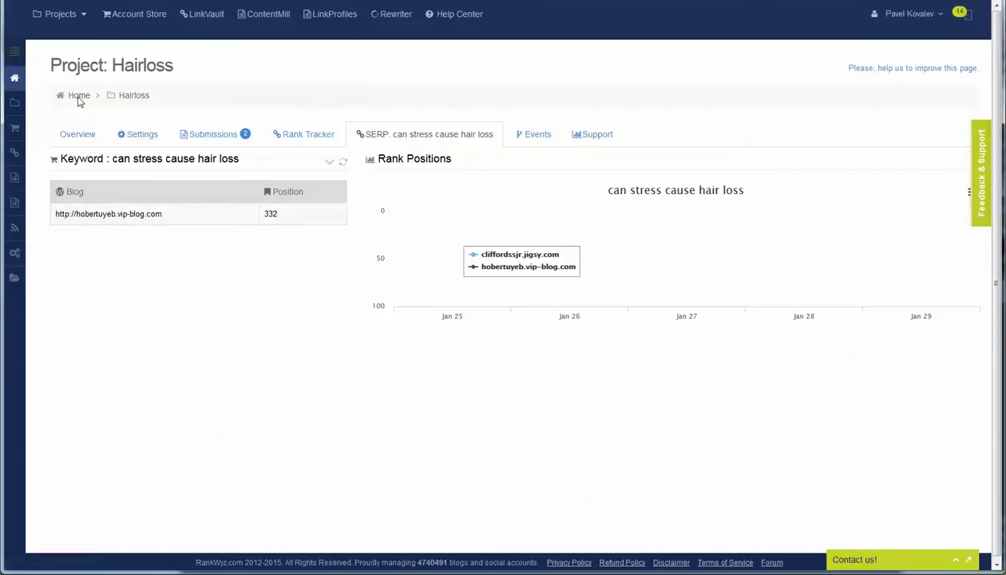
- Return to the project's Rank Tracker and review the keywords with ranking blogs on Google and Bing
left_click(311, 136)
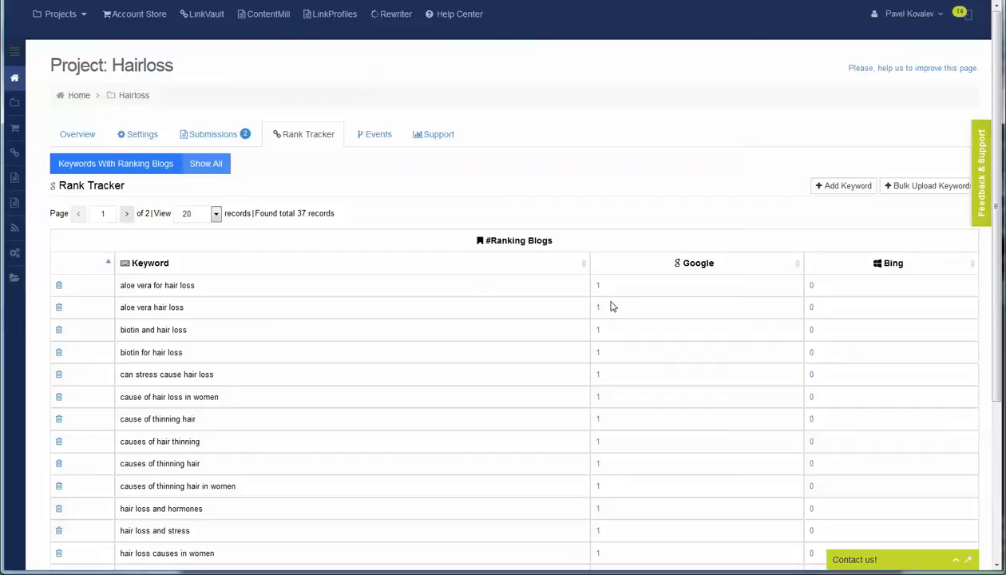
scroll(721, 371, "down", 3)
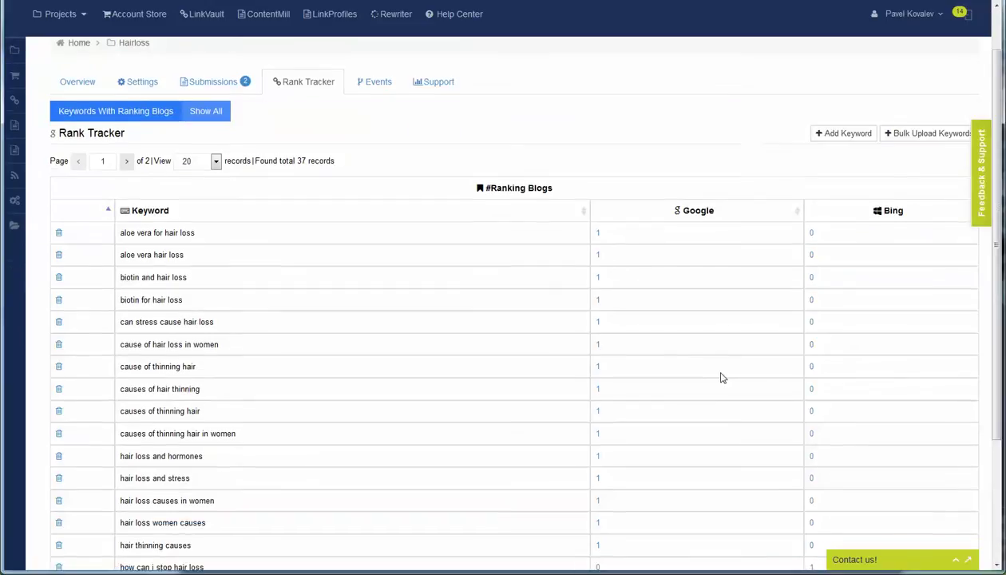
scroll(721, 370, "up", 1)
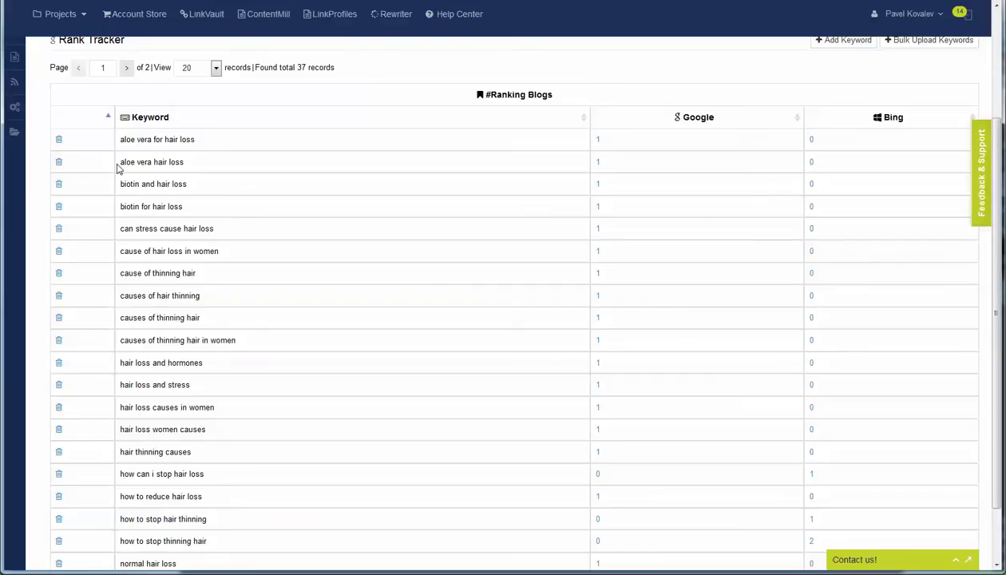
scroll(247, 418, "up", 2)
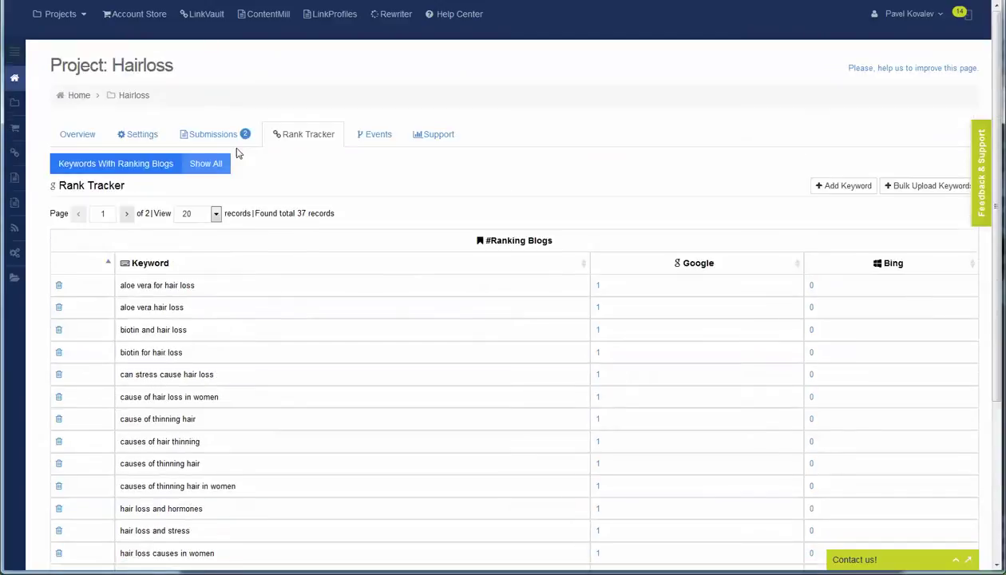
- Open the settings of the Hairloss project's Web2 T2 network
left_click(126, 135)
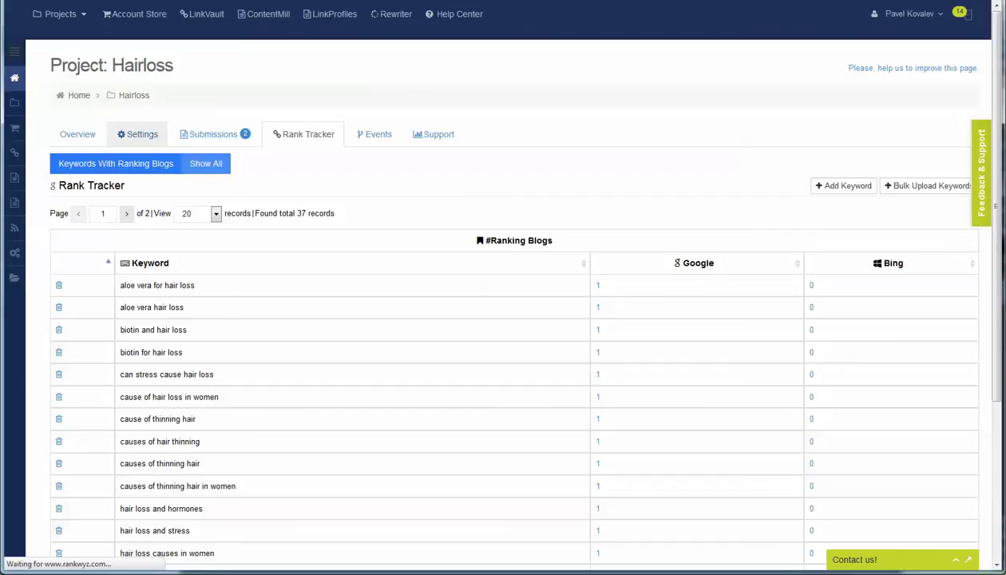
scroll(198, 172, "down", 2)
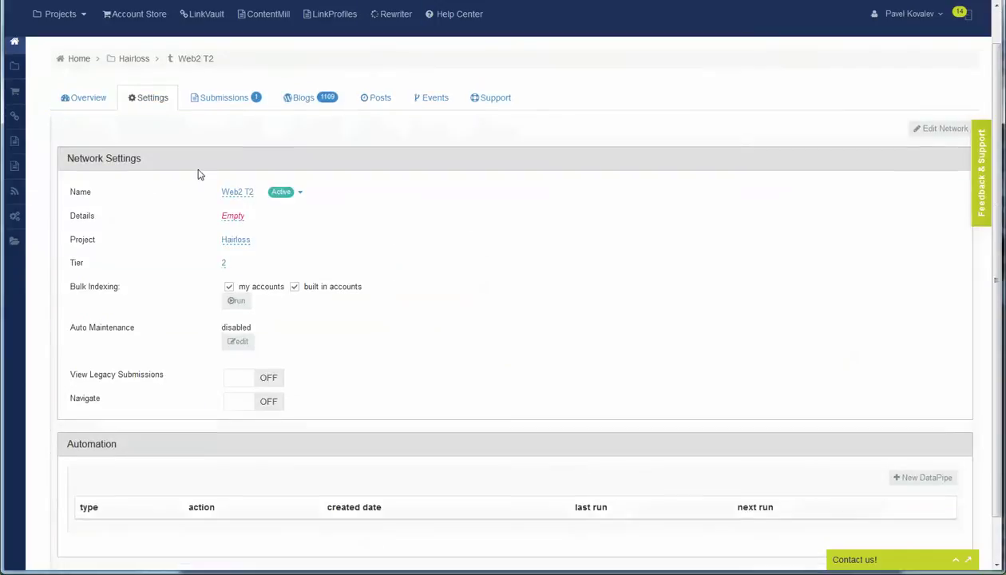
scroll(376, 225, "up", 2)
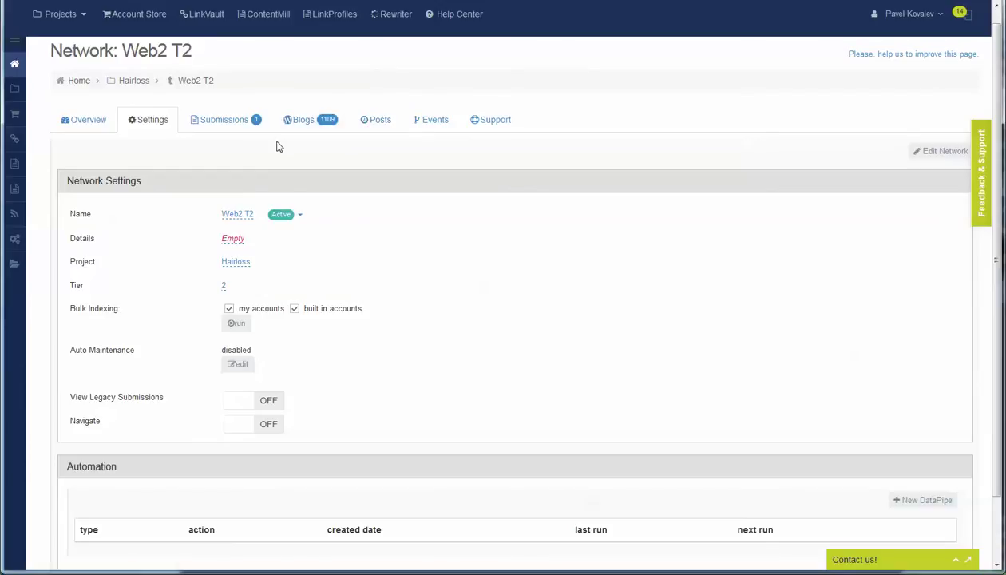
- Start a new SERP Monitor DataPipe for the Web2 T2 network and enable its SERP Position condition with the Greater than comparison
scroll(278, 146, "down", 2)
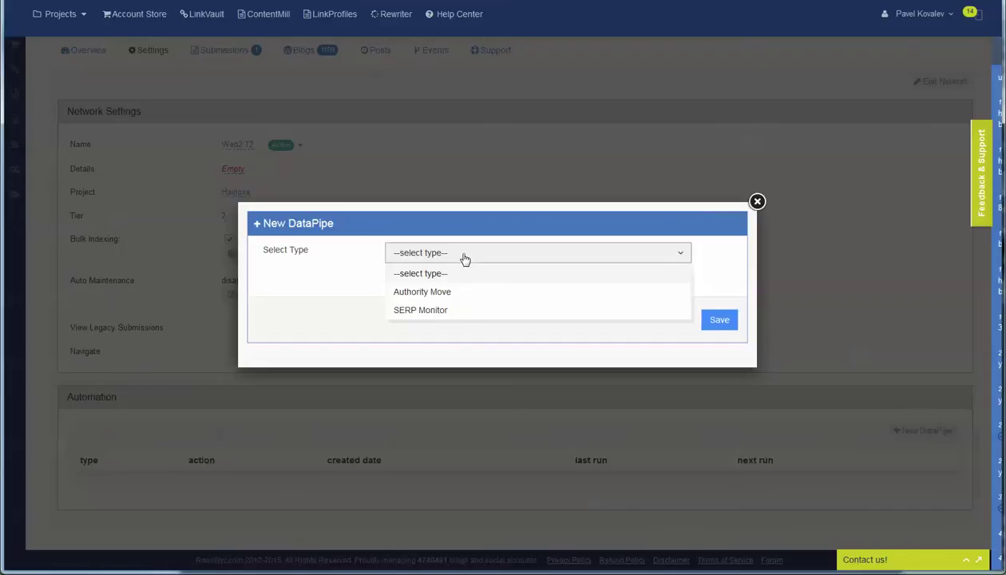
left_click(471, 311)
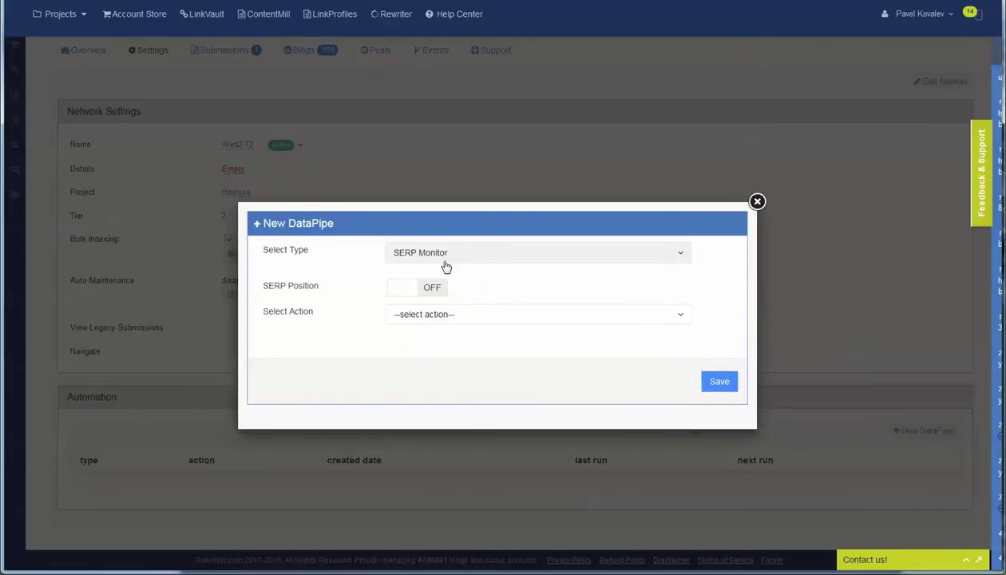
left_click(407, 293)
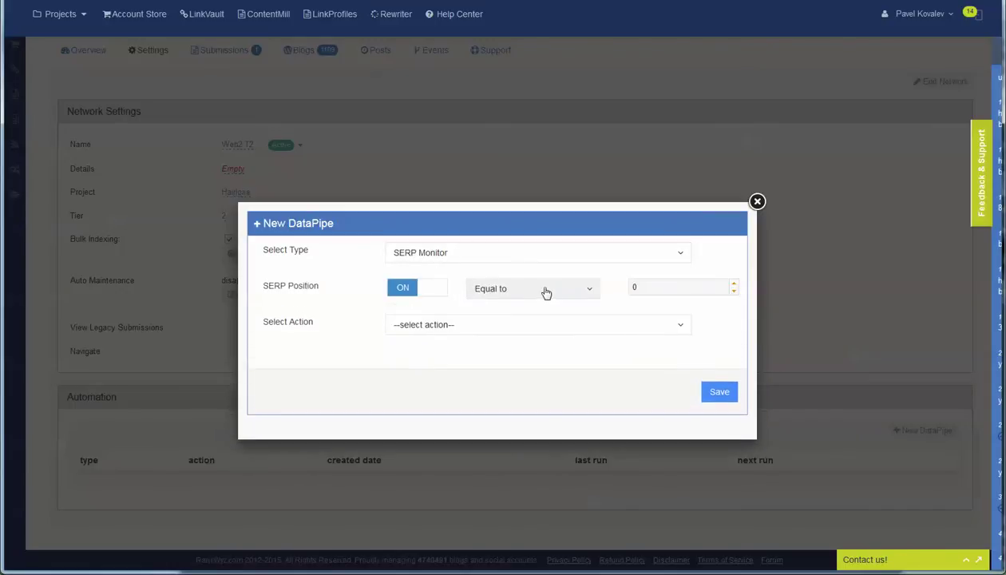
left_click(589, 293)
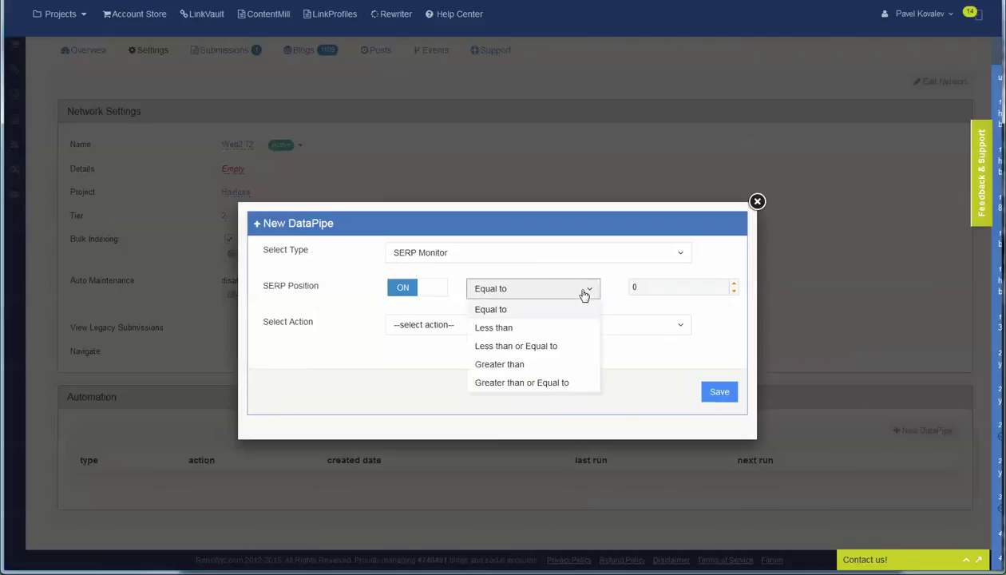
left_click(564, 345)
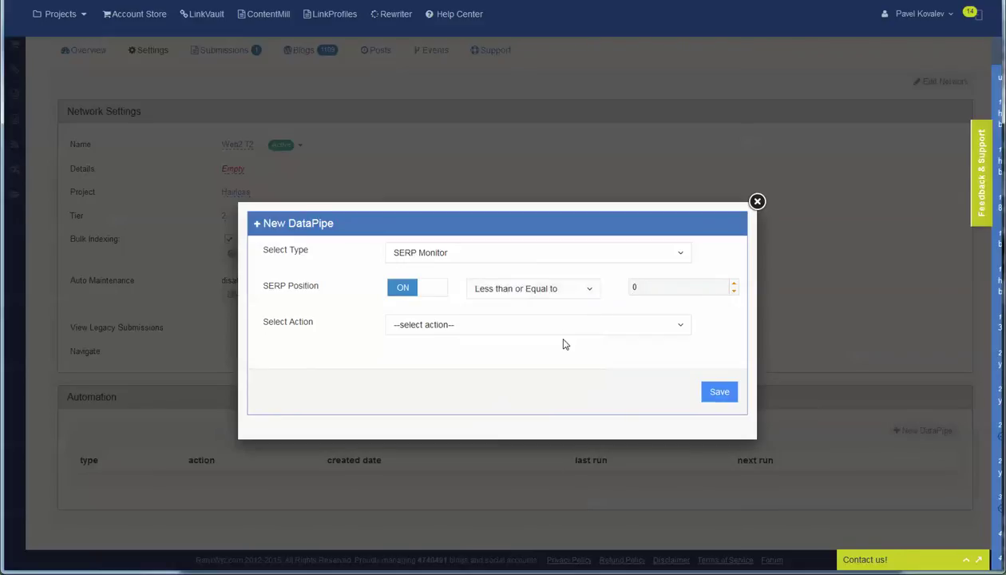
left_click(589, 292)
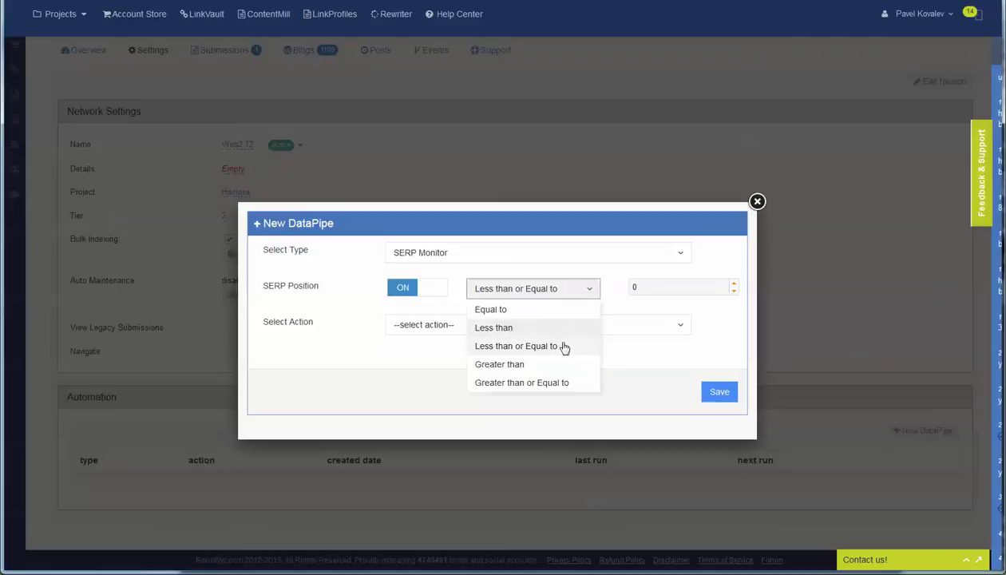
left_click(563, 366)
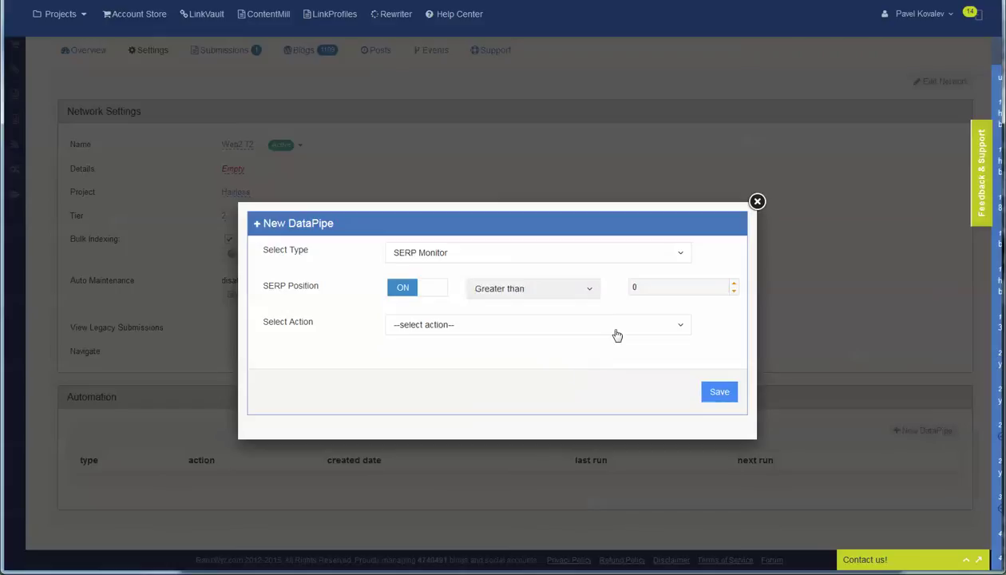
- Try the Send URL + Anchor action with the blogging submission "web t3 bl2" and close the DataPipe form without saving
left_click(521, 329)
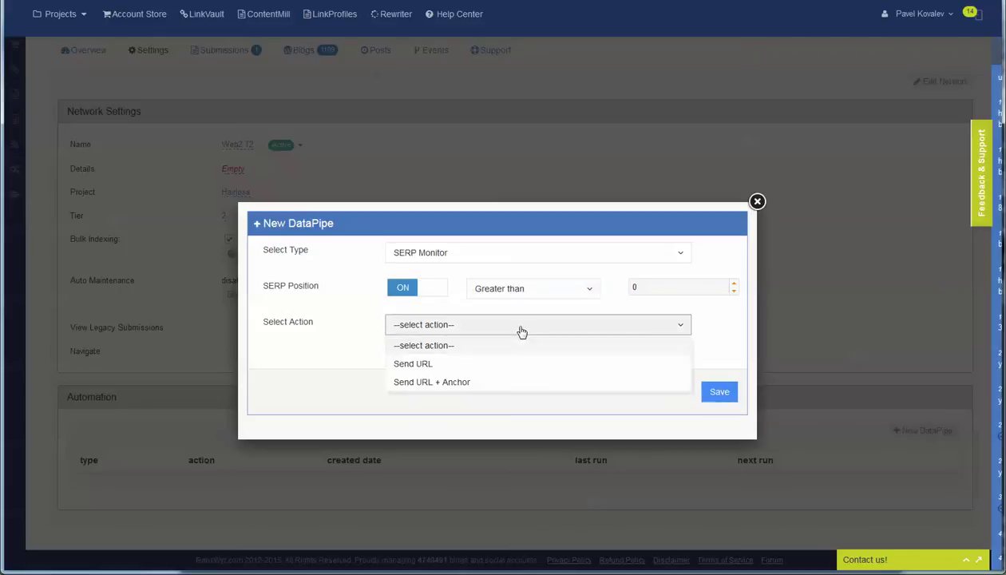
left_click(505, 381)
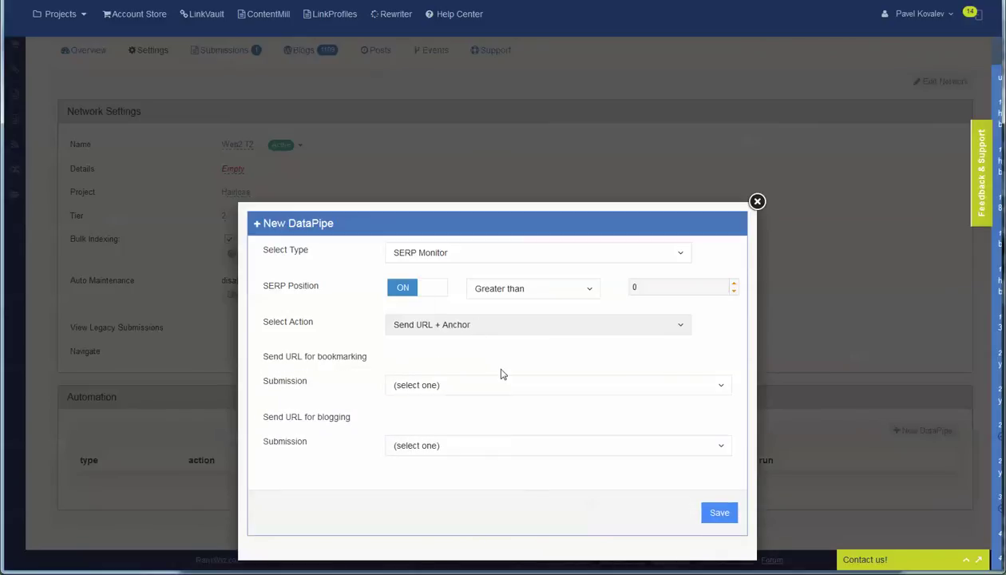
left_click(450, 447)
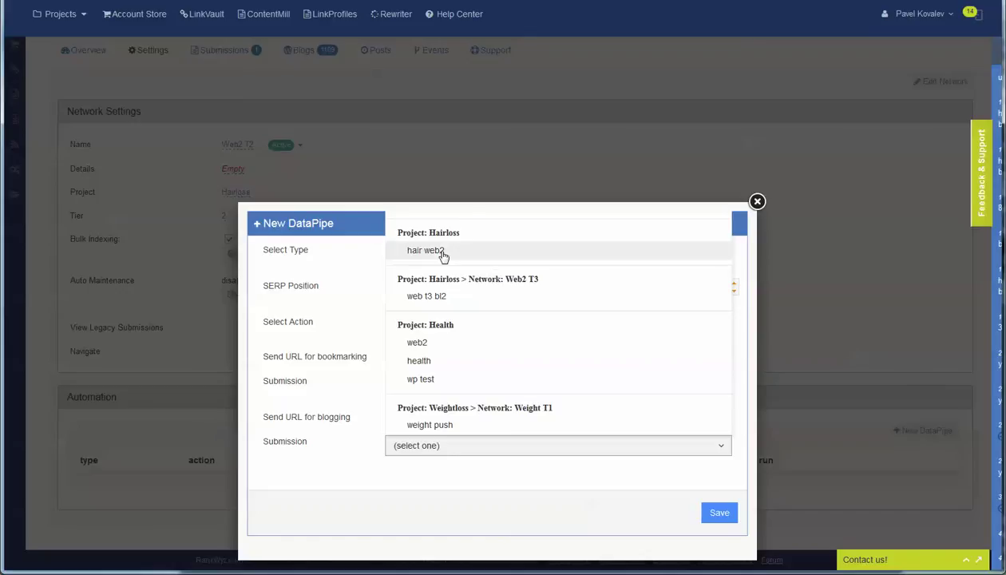
left_click_drag(444, 256, 441, 298)
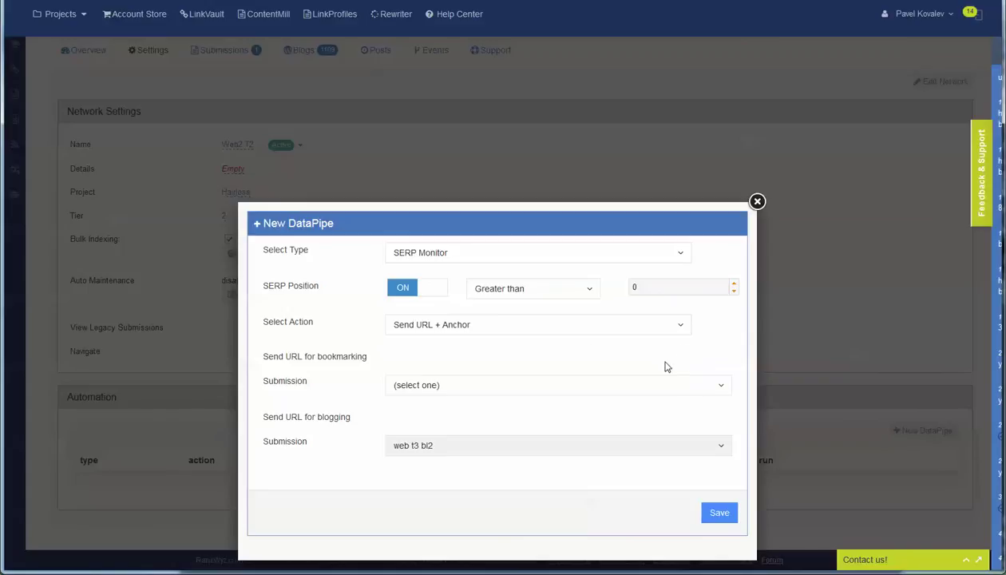
left_click(757, 203)
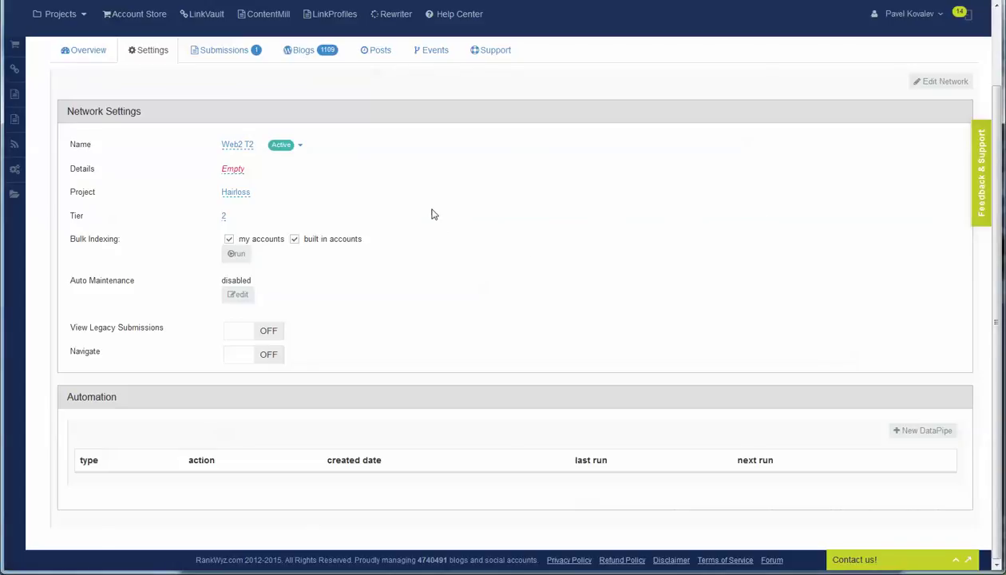
scroll(344, 213, "up", 2)
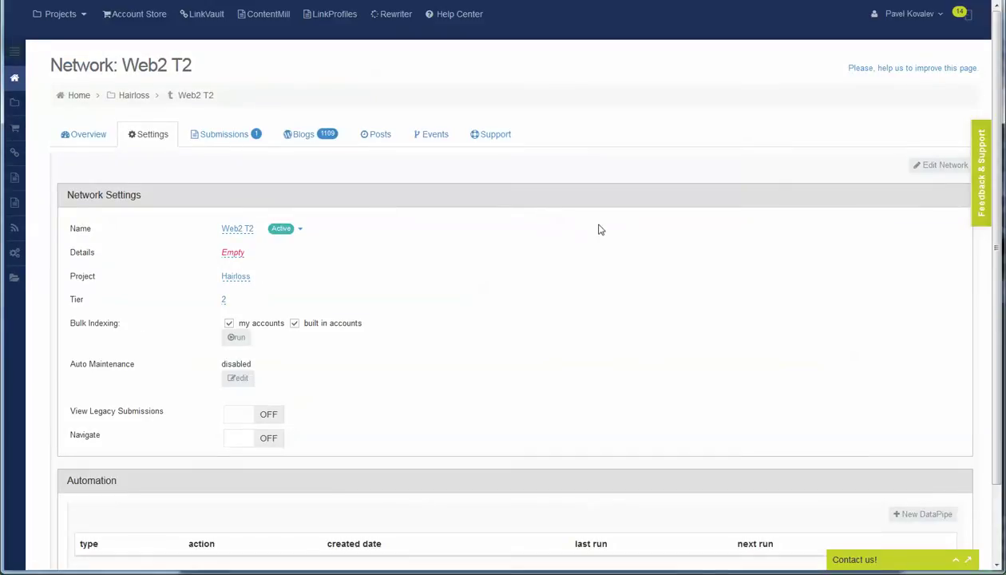
scroll(595, 227, "down", 2)
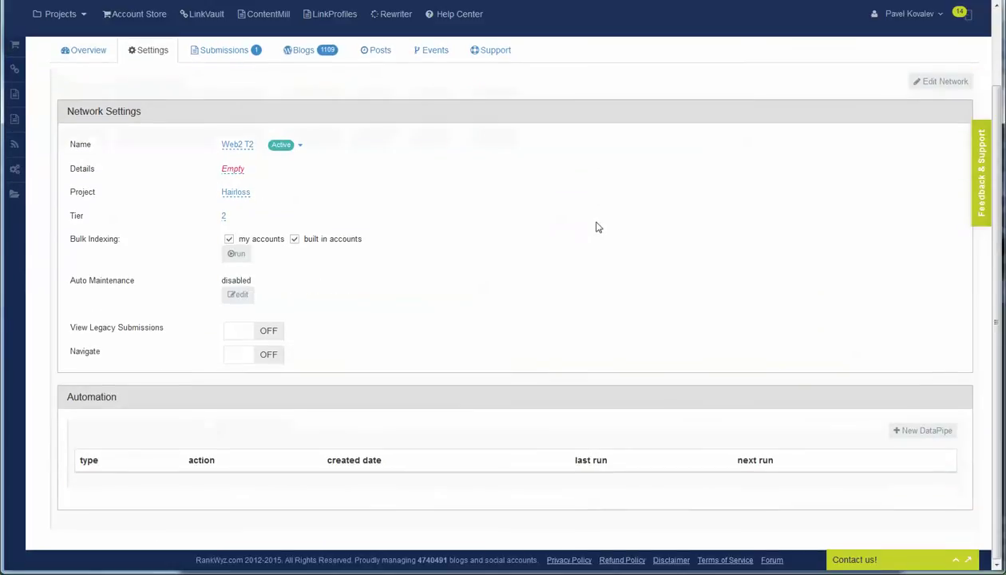
left_click(922, 430)
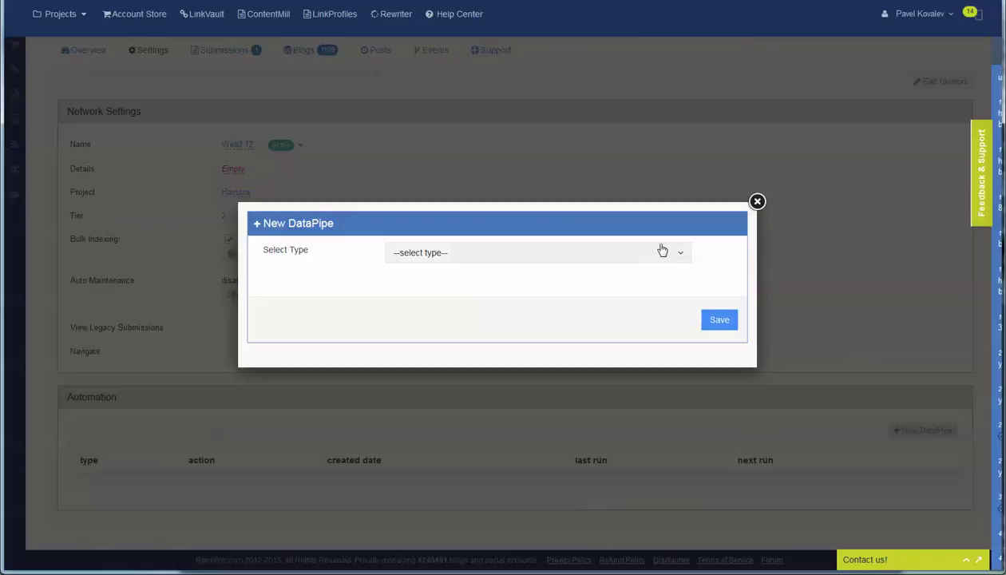
left_click(757, 201)
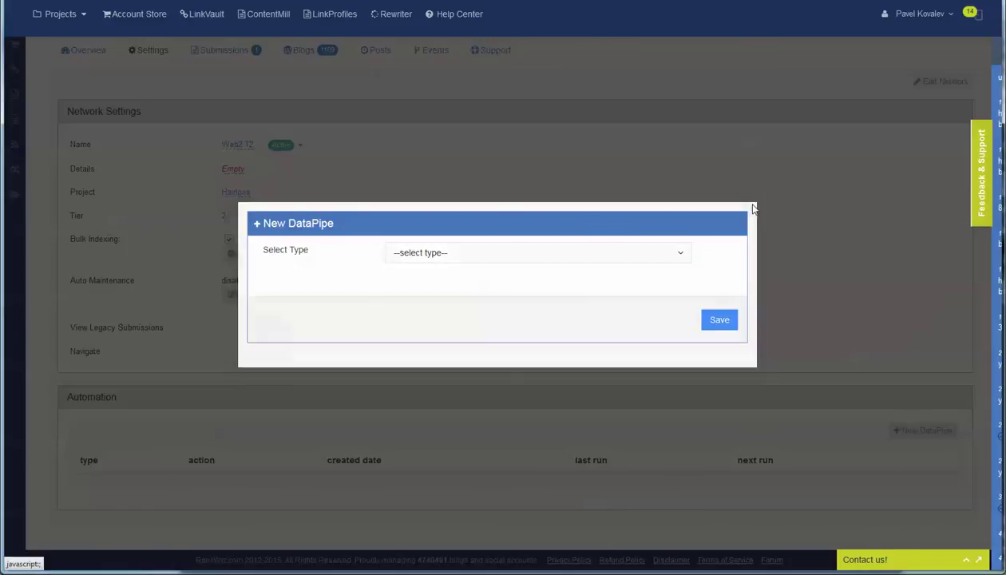